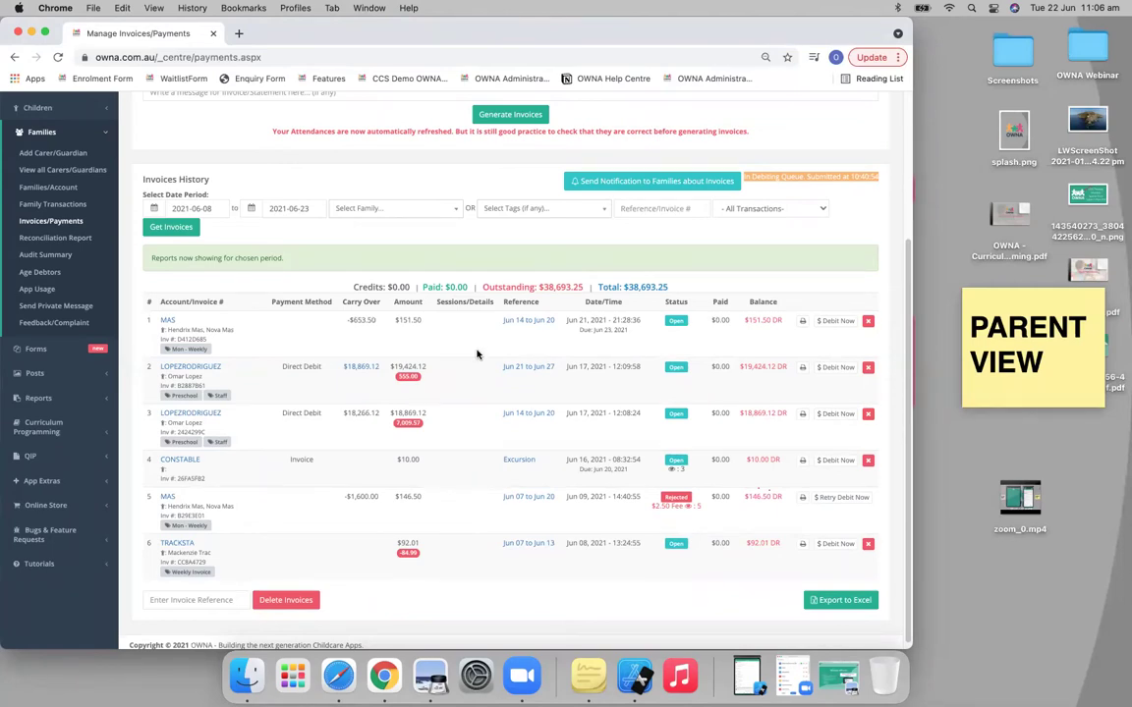
Step: Examine the Invoices History list, including the debiting queue entry and the reference periods of the listed invoices
{"action": "scroll", "coordinate": [476, 364], "scroll_direction": "up", "scroll_amount": 2}
{"action": "scroll", "coordinate": [496, 363], "scroll_direction": "up", "scroll_amount": 4}
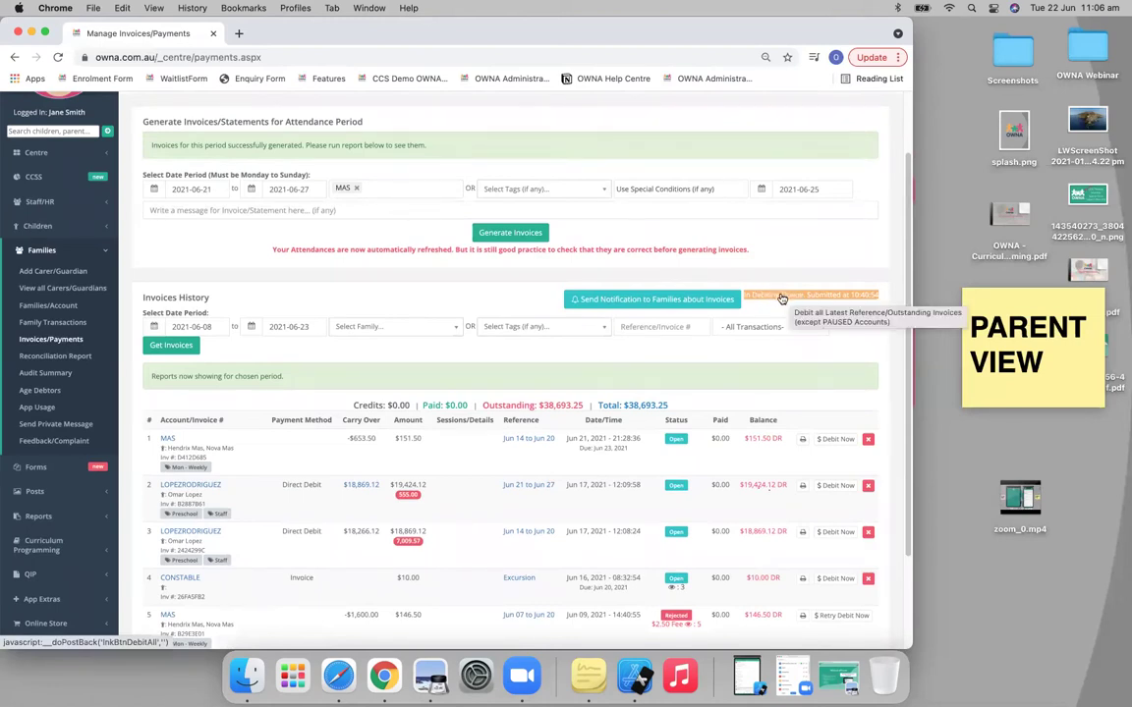
{"action": "scroll", "coordinate": [771, 312], "scroll_direction": "down", "scroll_amount": 1}
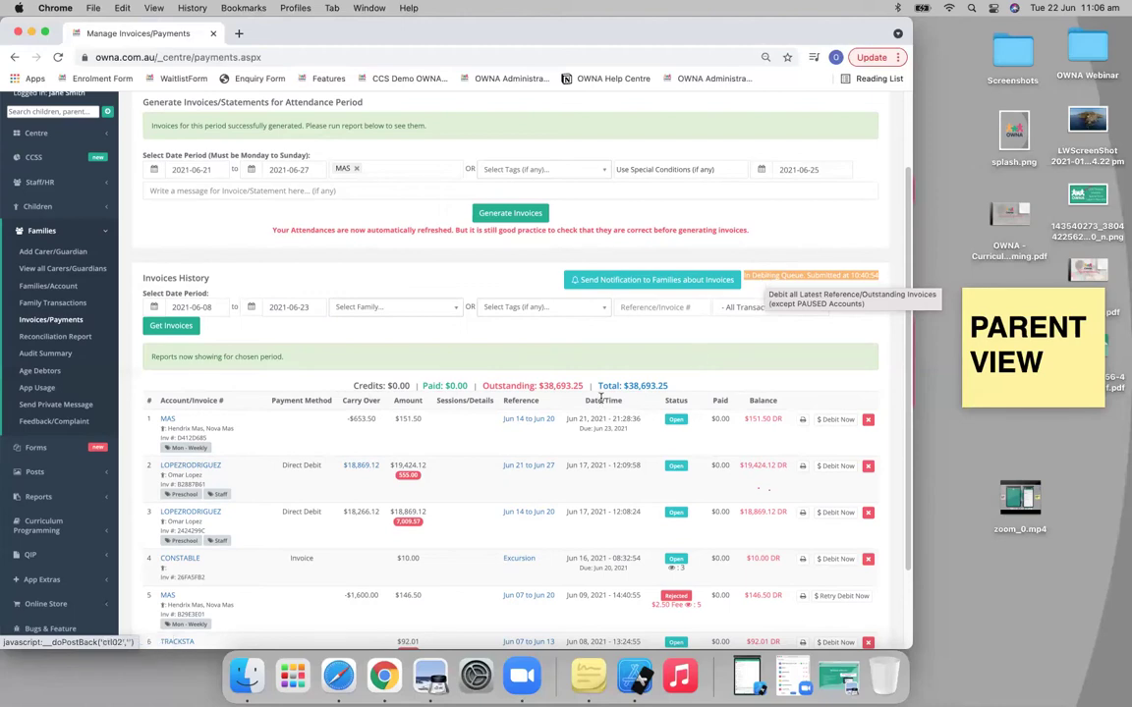
{"action": "left_click_drag", "start_coordinate": [496, 419], "coordinate": [542, 427]}
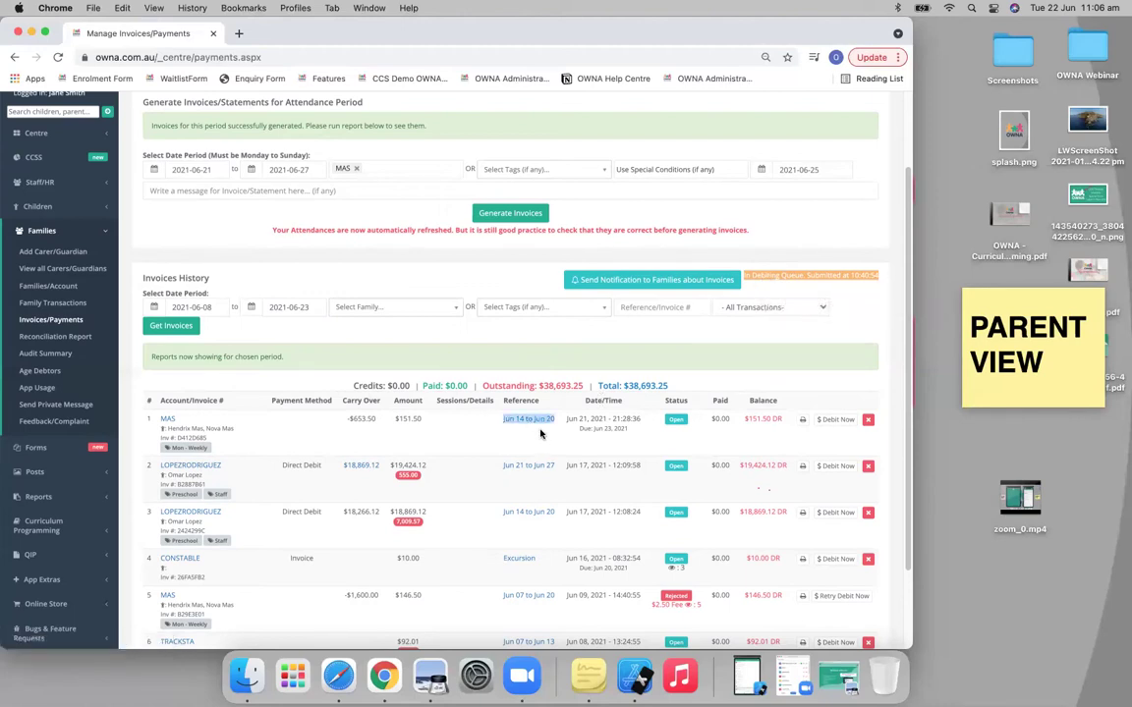
{"action": "scroll", "coordinate": [544, 436], "scroll_direction": "down", "scroll_amount": 2}
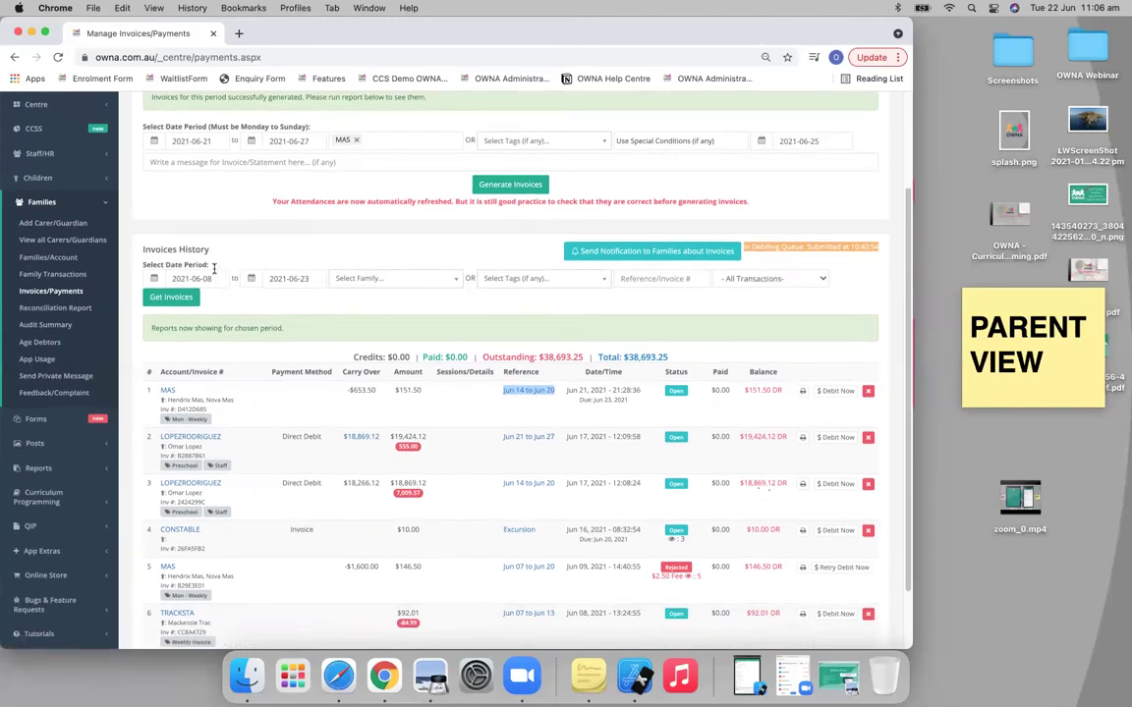
{"action": "left_click_drag", "start_coordinate": [557, 443], "coordinate": [499, 443]}
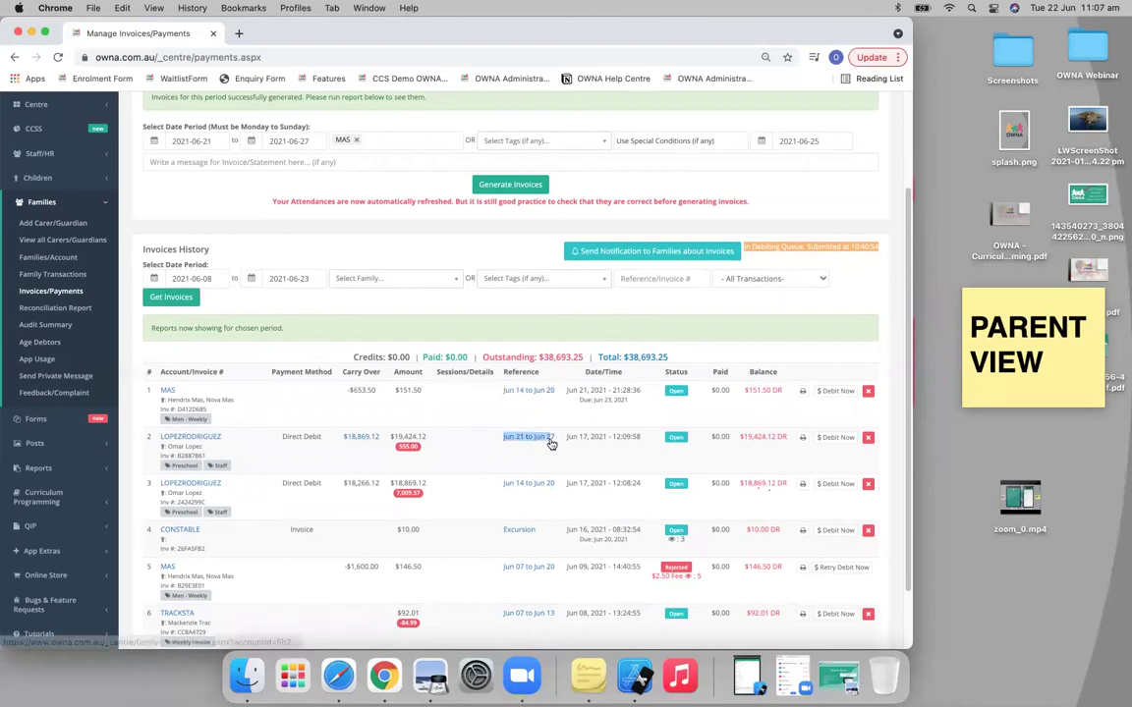
{"action": "left_click_drag", "start_coordinate": [563, 491], "coordinate": [499, 490]}
{"action": "left_click_drag", "start_coordinate": [539, 531], "coordinate": [480, 517]}
{"action": "scroll", "coordinate": [479, 518], "scroll_direction": "down", "scroll_amount": 2}
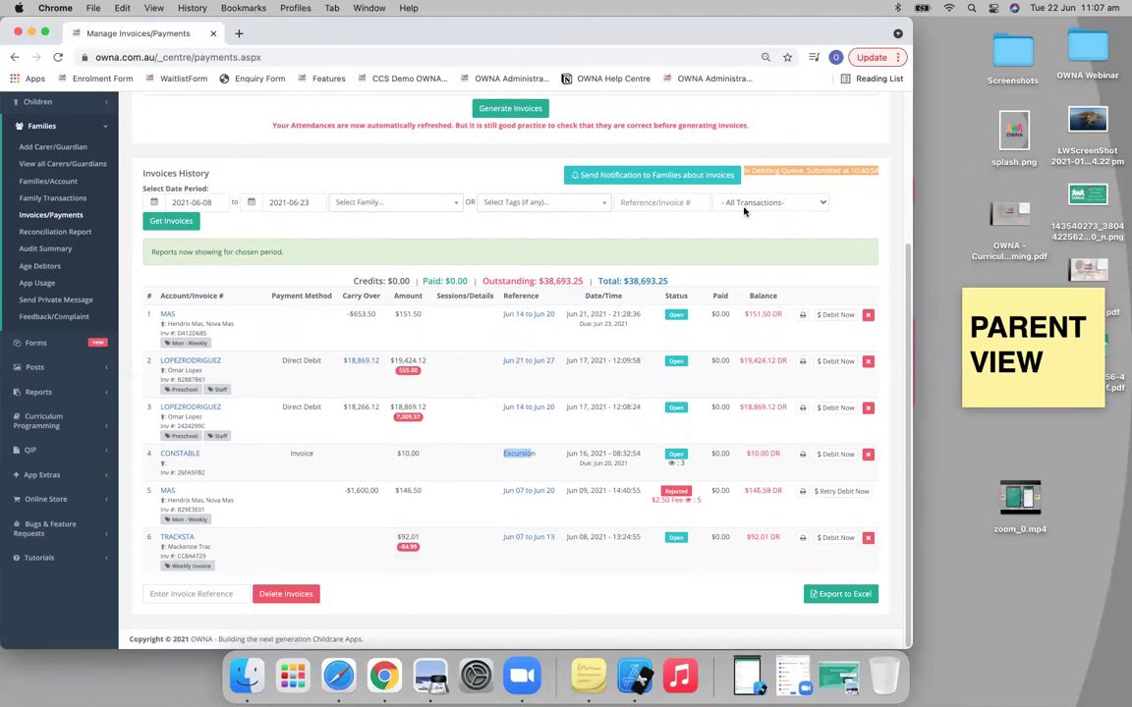
Step: Check the first invoice's reference period against the attendance period selected for generating invoices and the debiting queue entry
{"action": "left_click_drag", "start_coordinate": [501, 313], "coordinate": [568, 313]}
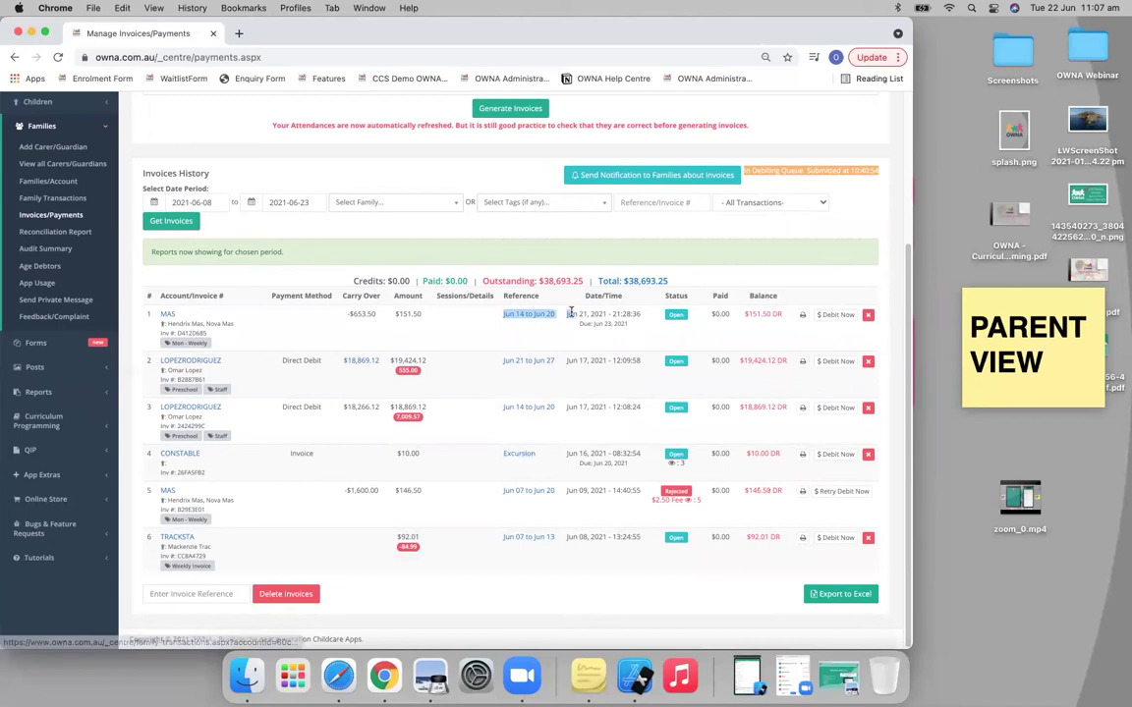
{"action": "left_click", "coordinate": [566, 321]}
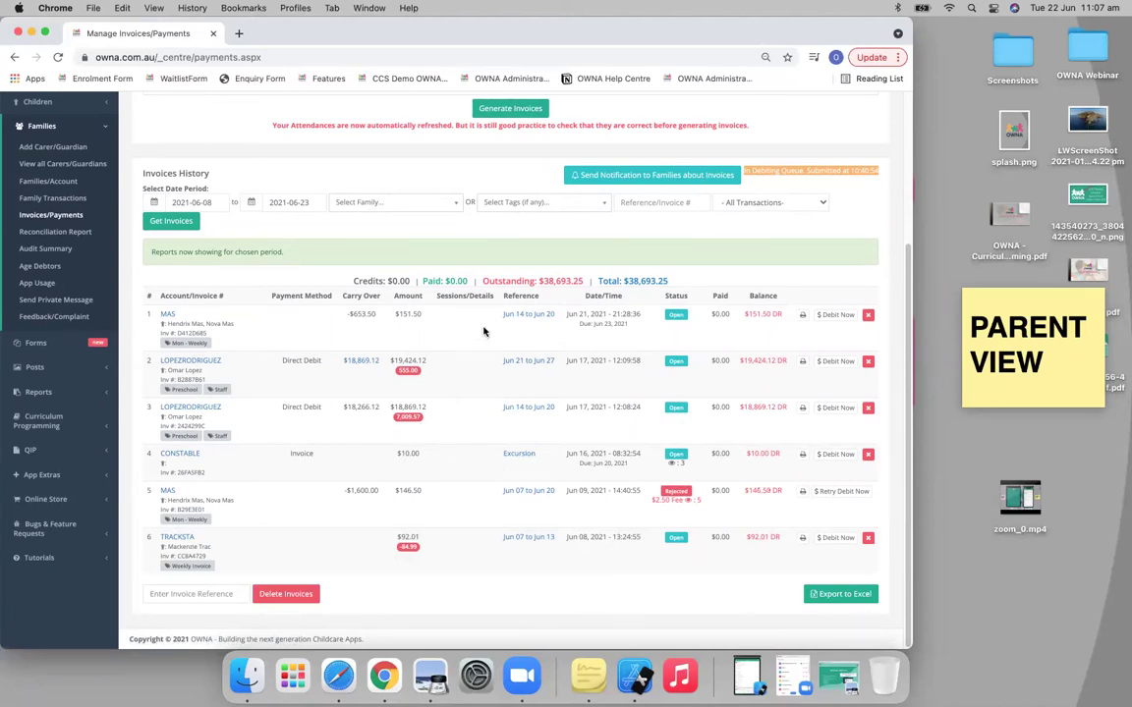
{"action": "left_click_drag", "start_coordinate": [499, 315], "coordinate": [555, 314]}
{"action": "scroll", "coordinate": [214, 264], "scroll_direction": "up", "scroll_amount": 5}
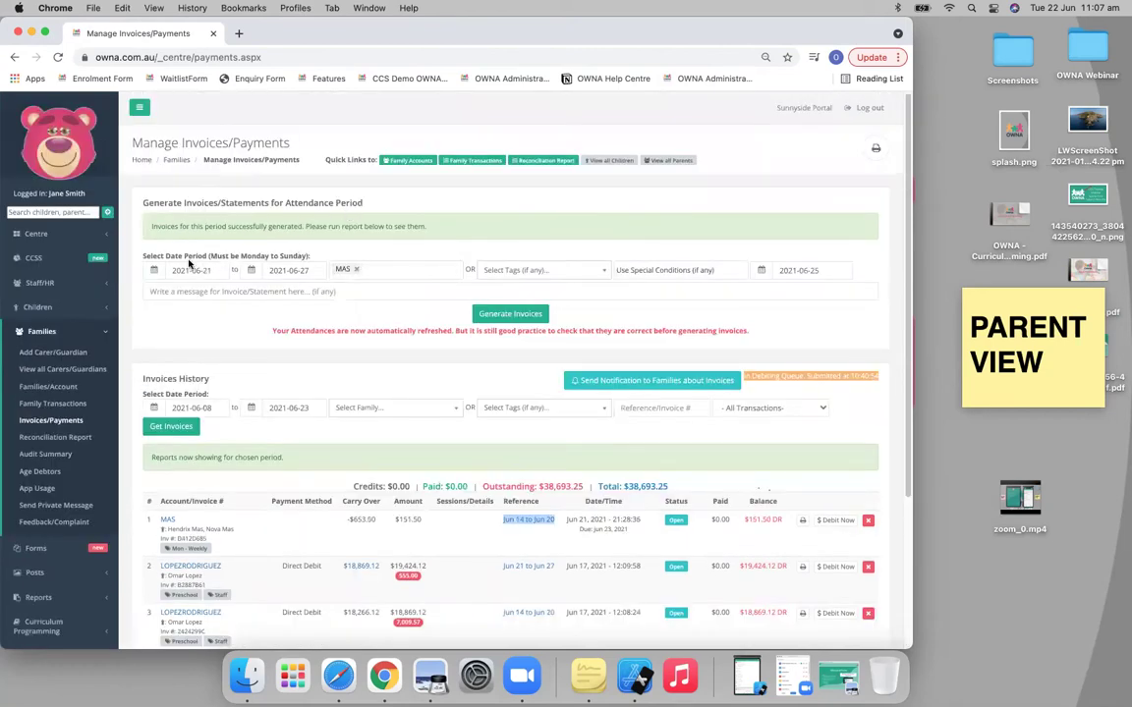
{"action": "scroll", "coordinate": [258, 459], "scroll_direction": "down", "scroll_amount": 5}
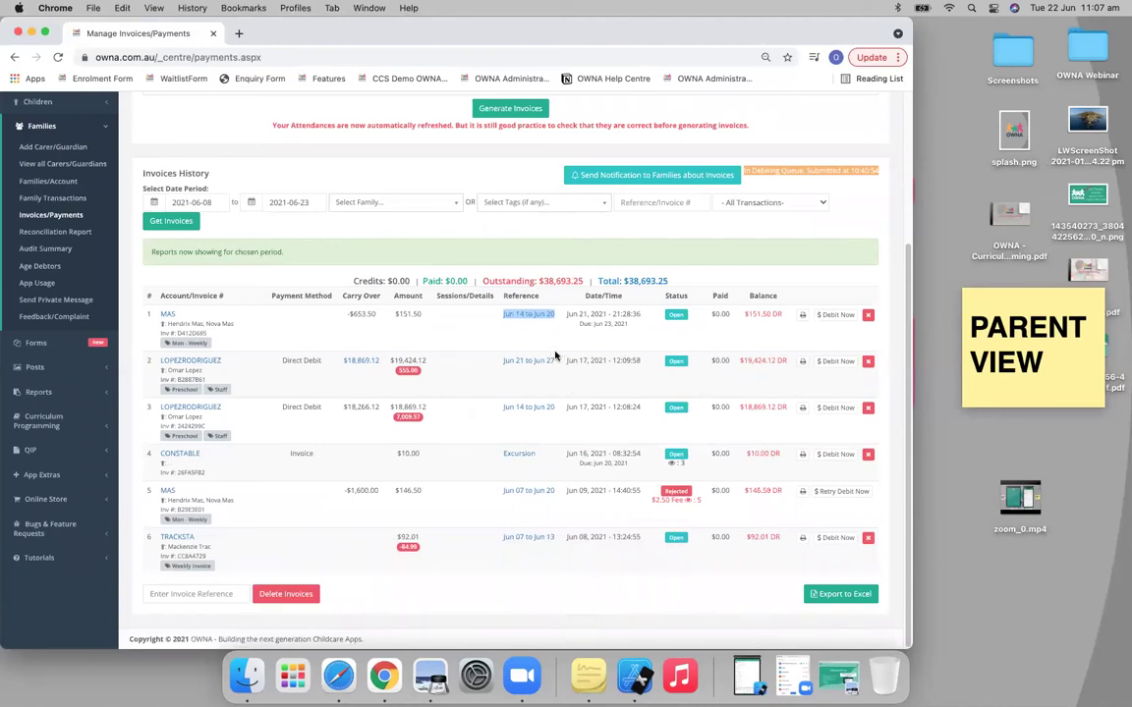
{"action": "scroll", "coordinate": [609, 265], "scroll_direction": "up", "scroll_amount": 1}
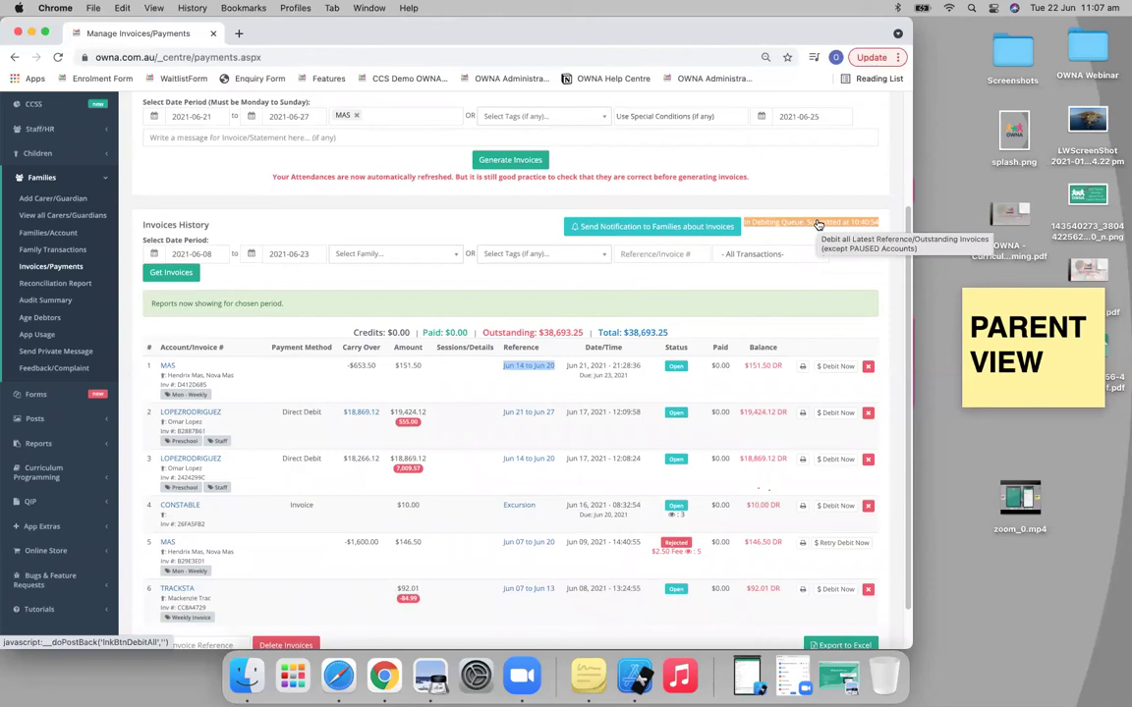
{"action": "left_click", "coordinate": [681, 274]}
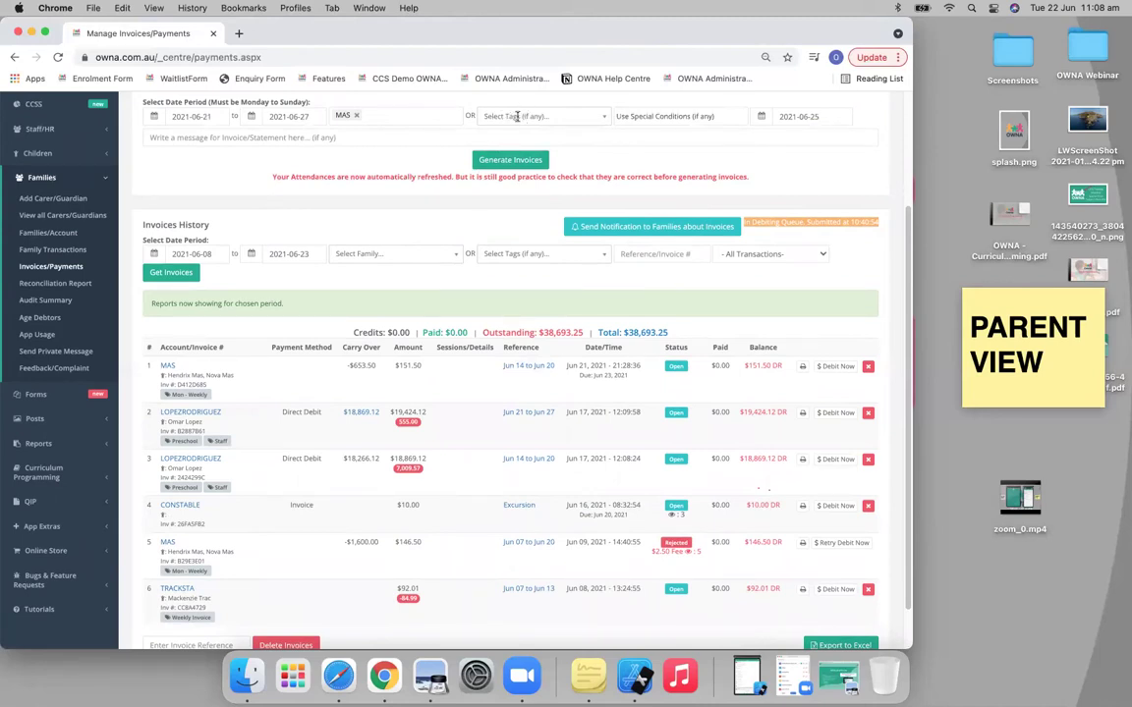
Step: Filter the invoice history by the Mon - Weekly tag and retrieve the matching invoices
{"action": "left_click", "coordinate": [505, 253]}
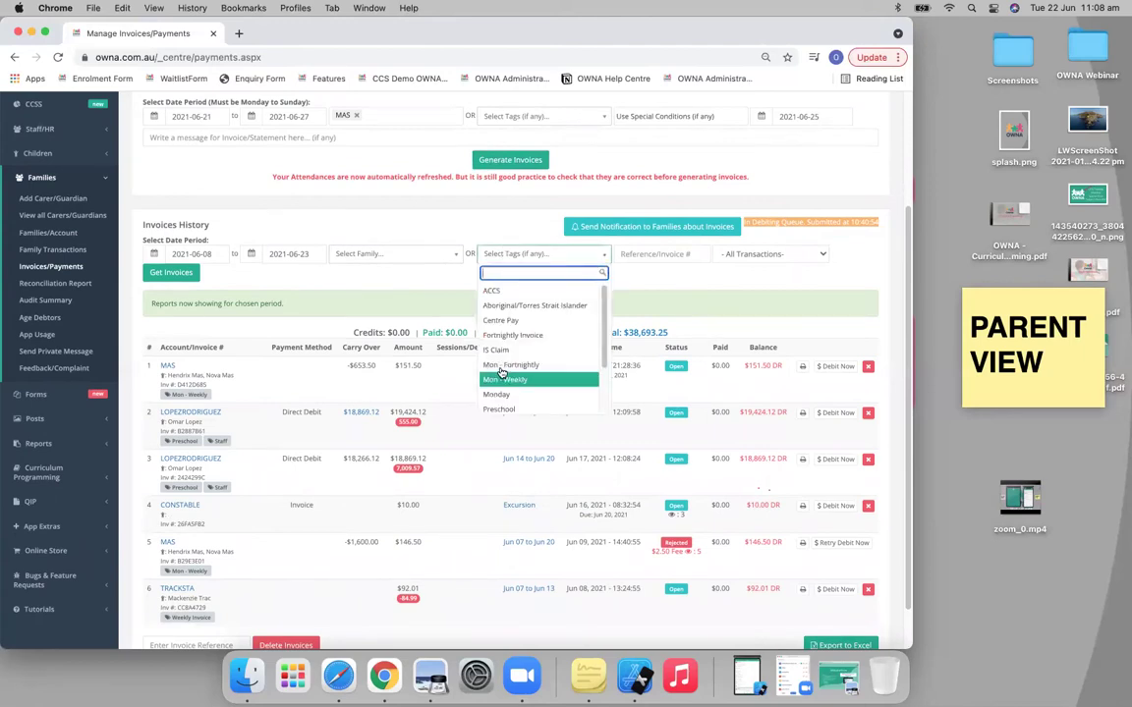
{"action": "left_click", "coordinate": [520, 380]}
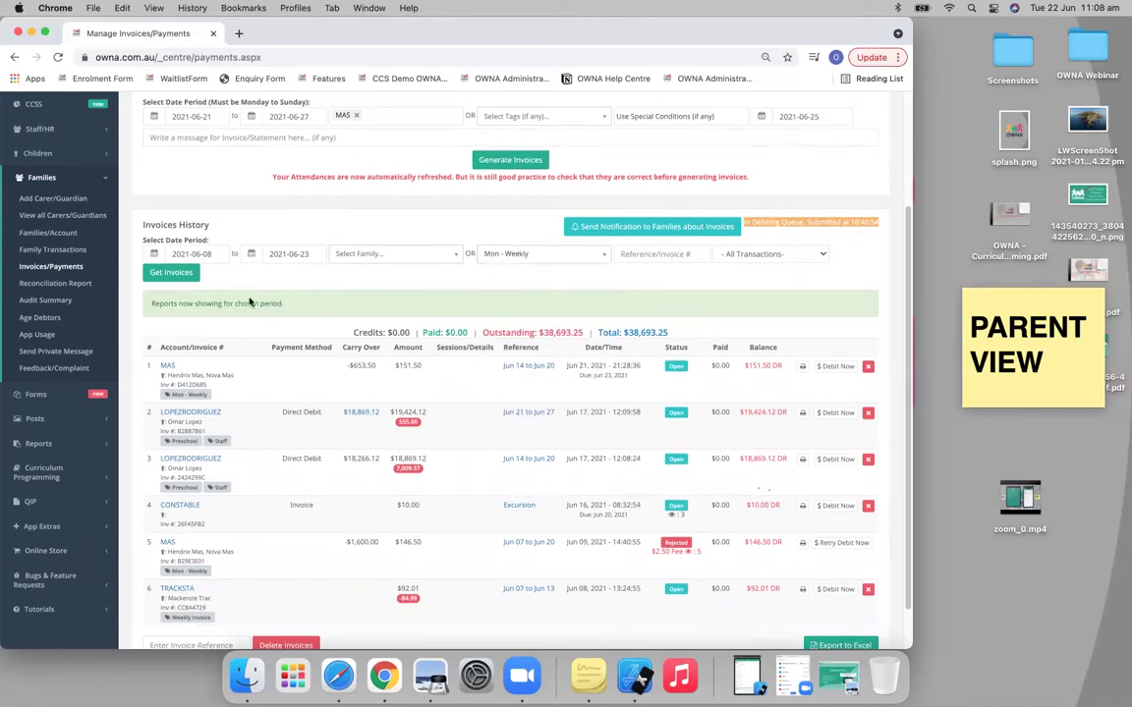
{"action": "left_click", "coordinate": [174, 277]}
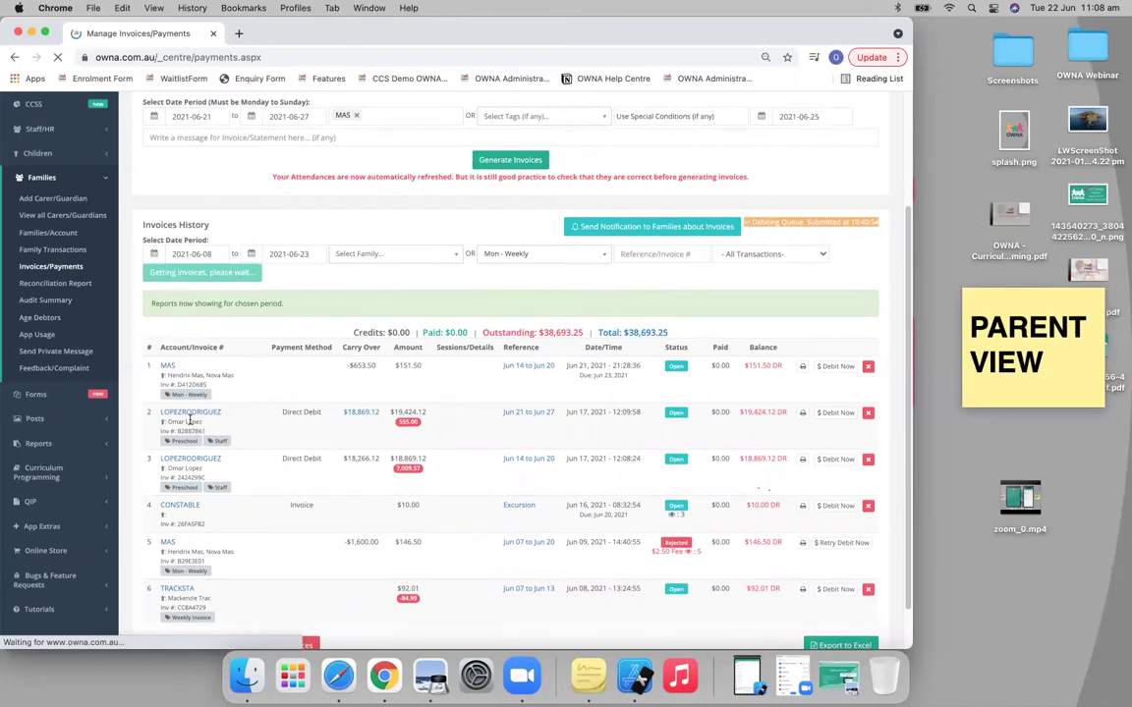
{"action": "scroll", "coordinate": [197, 452], "scroll_direction": "down", "scroll_amount": 2}
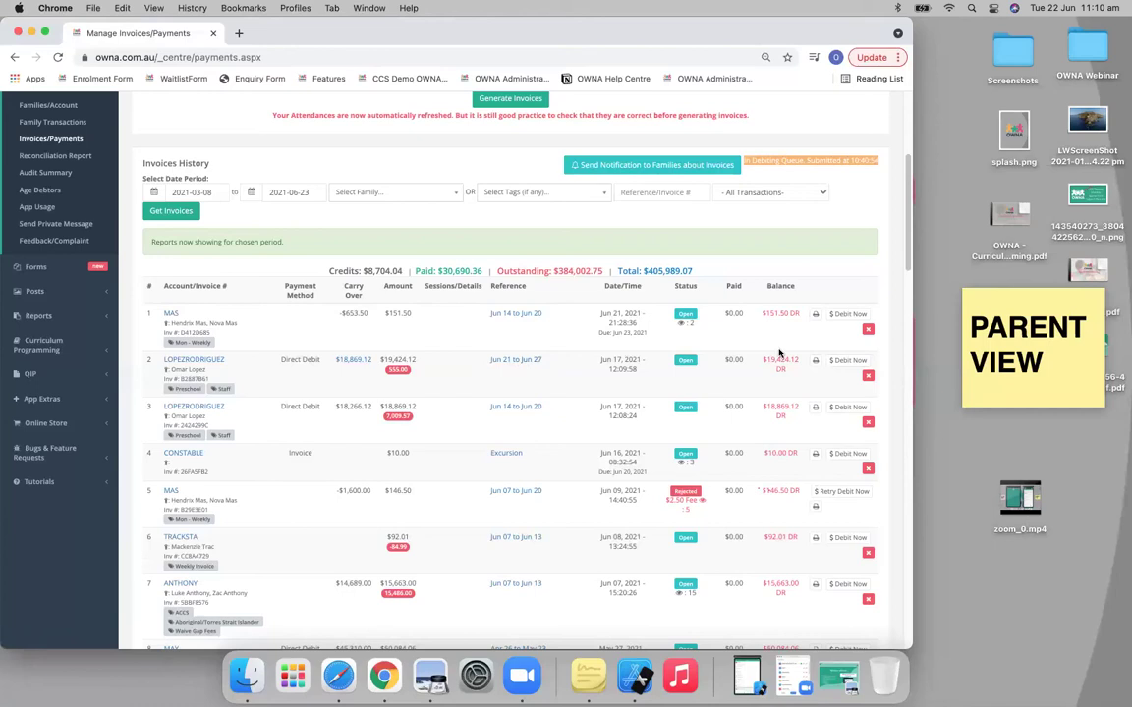
Step: Open the account details of the family on the first listed invoice in a separate browser tab
{"action": "right_click", "coordinate": [169, 317]}
{"action": "left_click", "coordinate": [201, 321]}
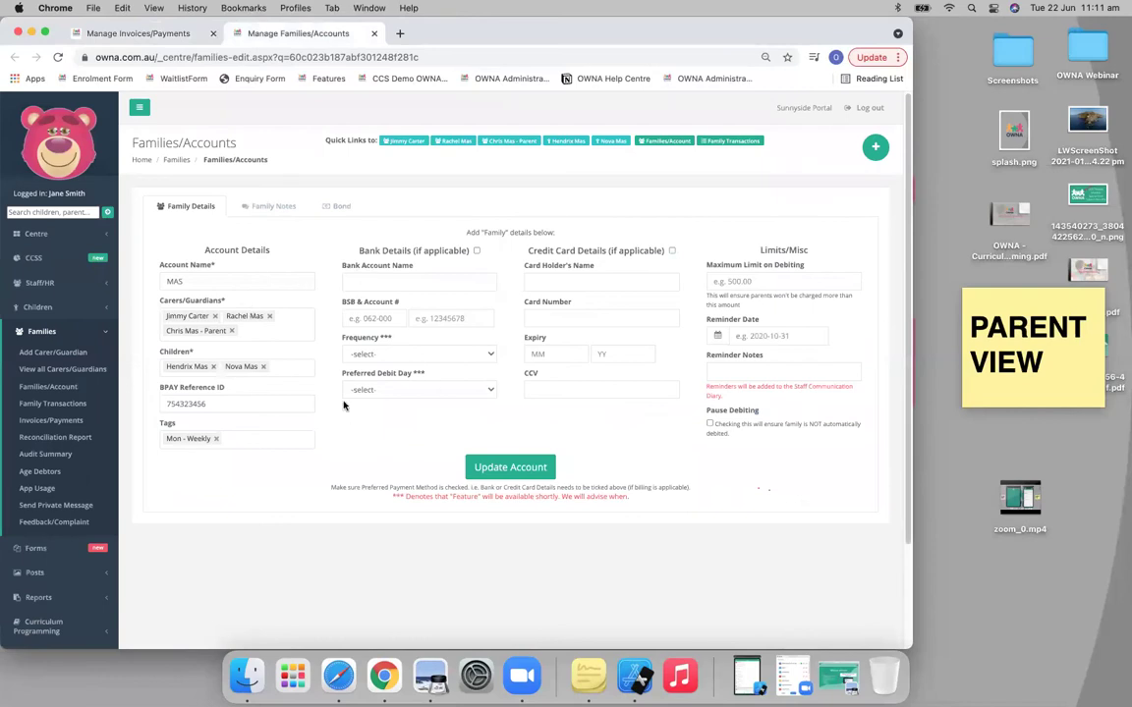
{"action": "left_click", "coordinate": [295, 324]}
{"action": "left_click", "coordinate": [322, 284]}
Step: Enter 200 as the family account's Maximum Limit on Debiting and point out the Pause Debiting option
{"action": "left_click", "coordinate": [737, 281]}
{"action": "left_click_drag", "start_coordinate": [713, 266], "coordinate": [801, 266]}
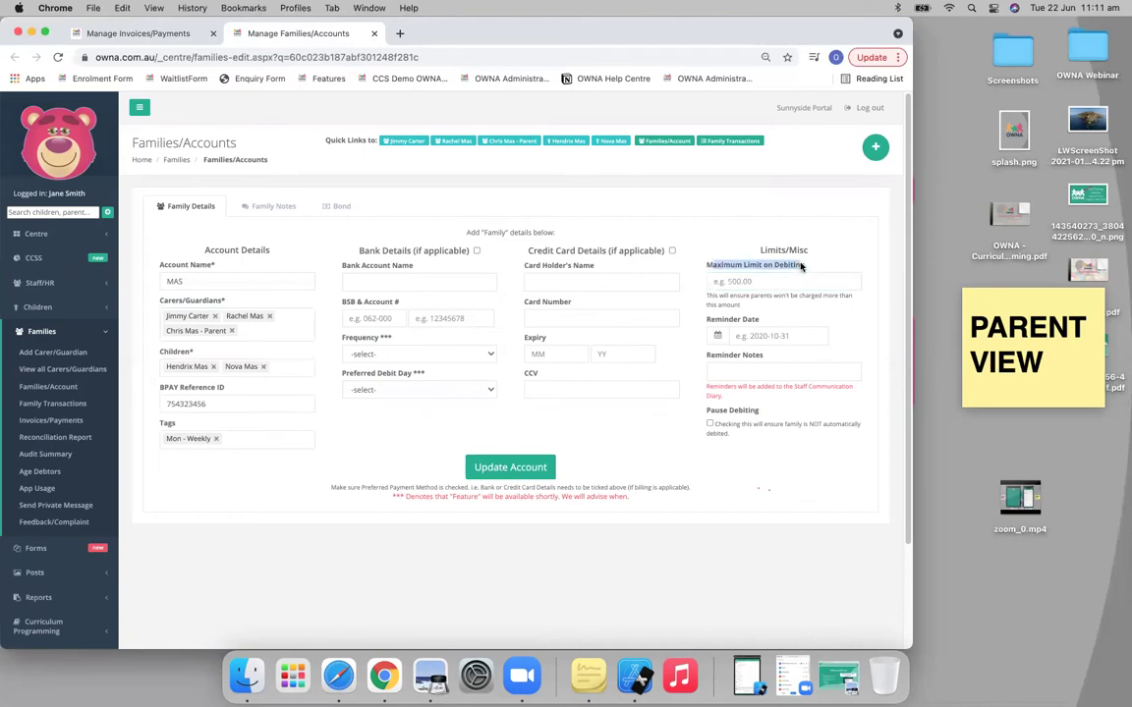
{"action": "left_click", "coordinate": [742, 294]}
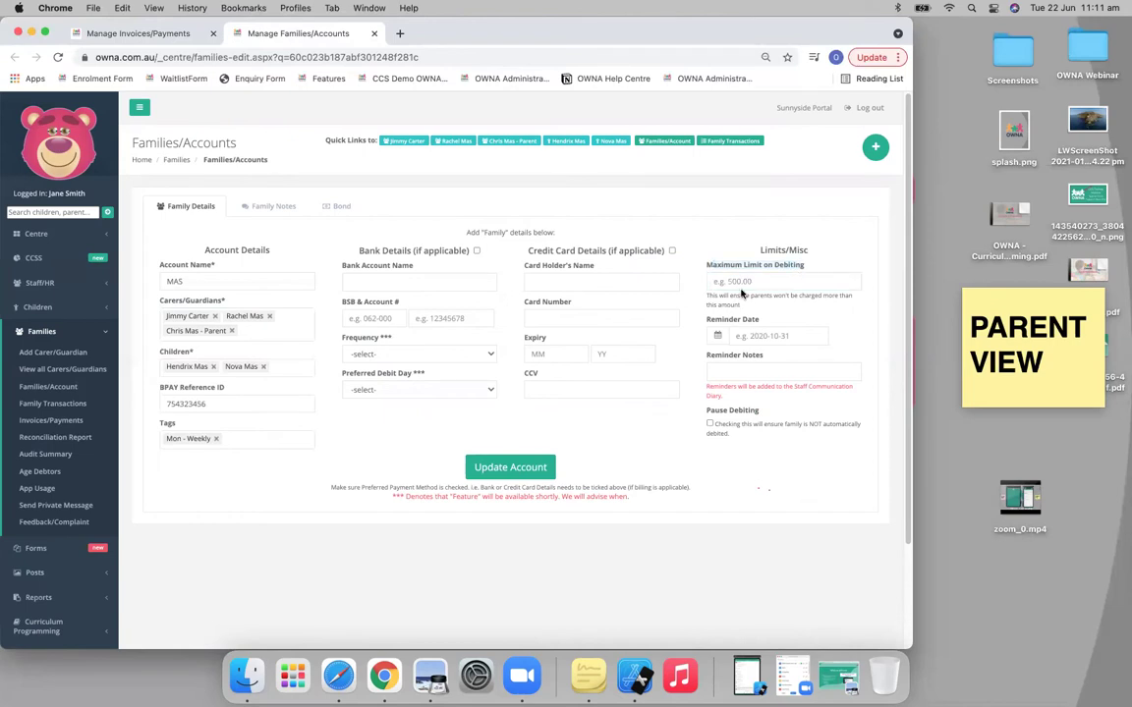
{"action": "left_click", "coordinate": [739, 282]}
{"action": "type", "text": "200"}
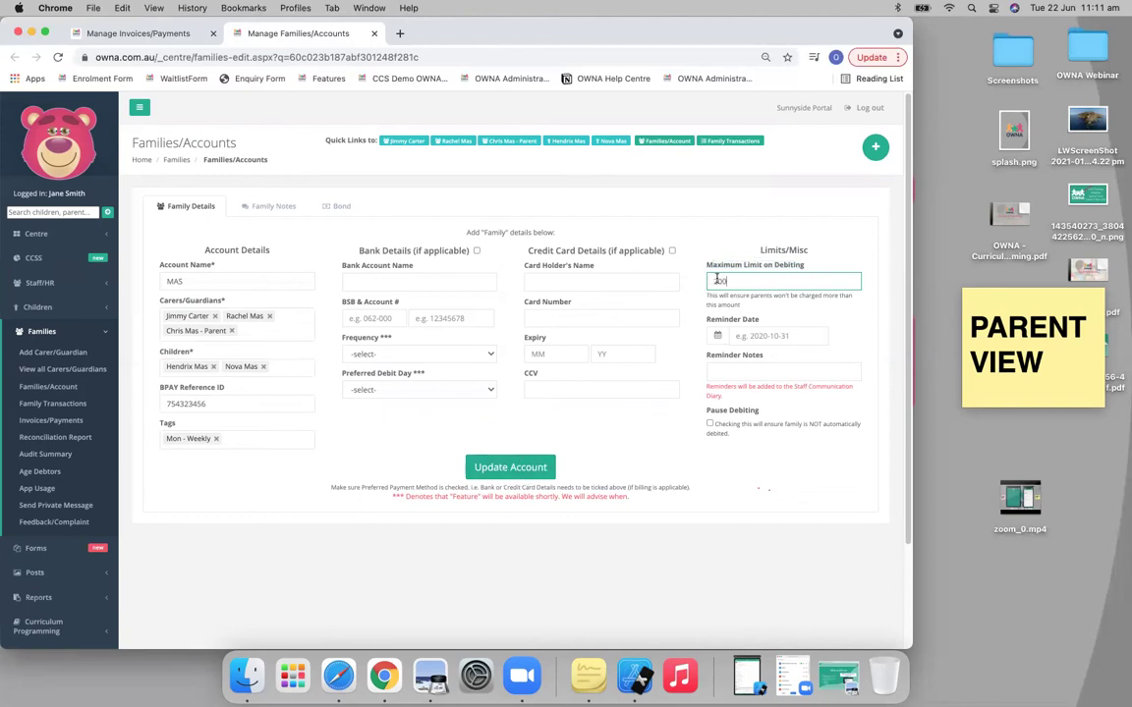
{"action": "left_click", "coordinate": [711, 425]}
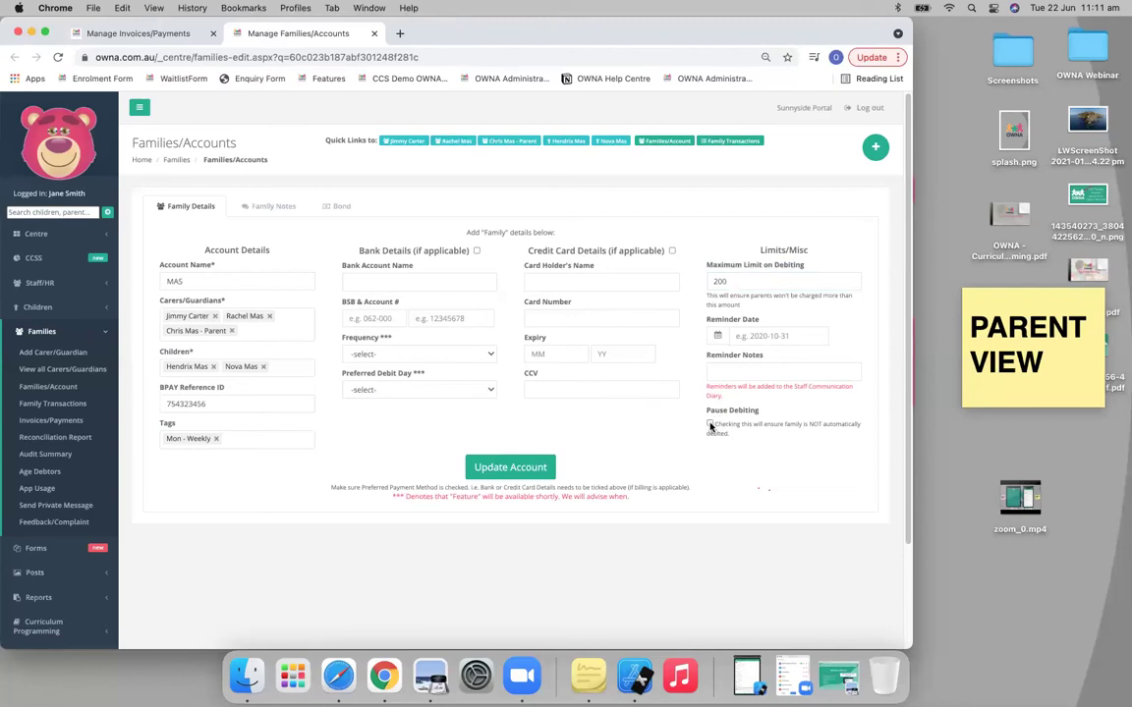
Step: Return to the invoice list and open the Family Transactions page from the first invoice's reference in a separate tab
{"action": "left_click", "coordinate": [163, 33]}
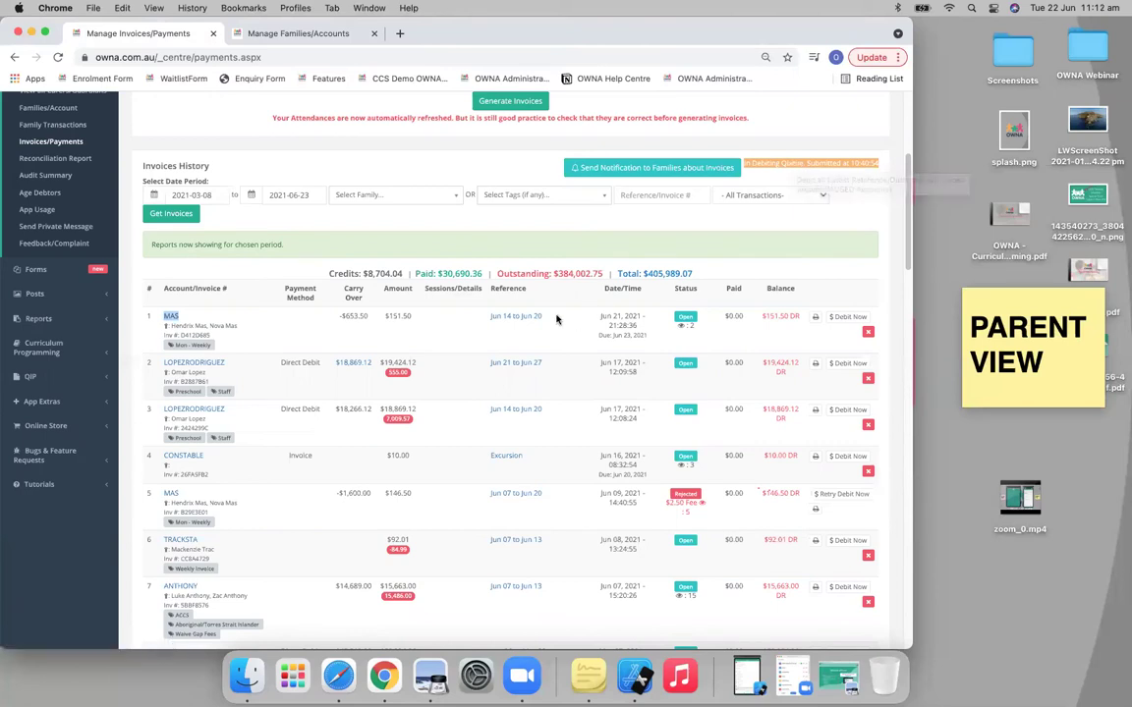
{"action": "left_click_drag", "start_coordinate": [543, 316], "coordinate": [481, 315]}
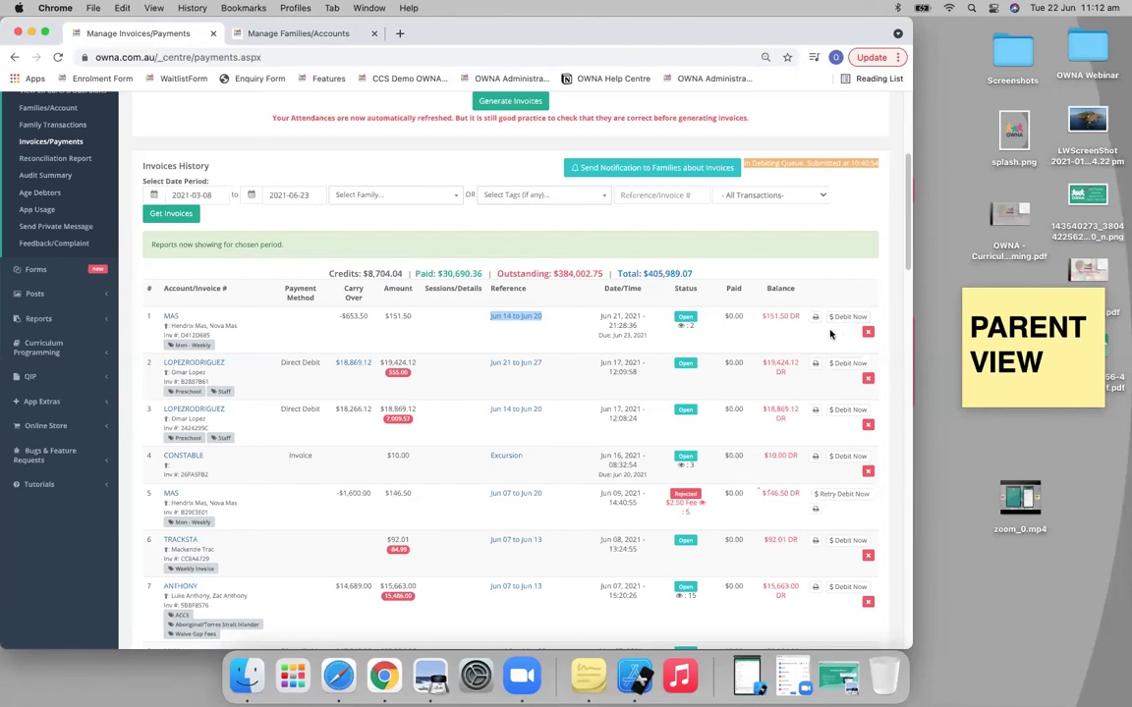
{"action": "scroll", "coordinate": [688, 324], "scroll_direction": "down", "scroll_amount": 1}
{"action": "right_click", "coordinate": [505, 302]}
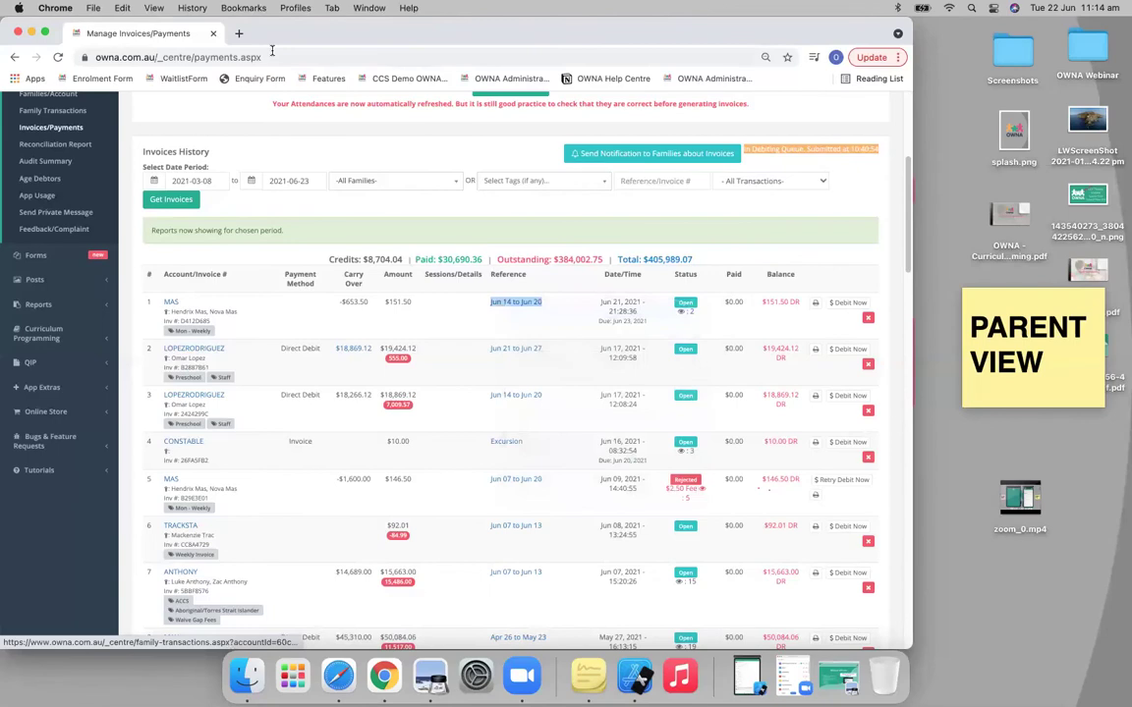
{"action": "left_click", "coordinate": [280, 33]}
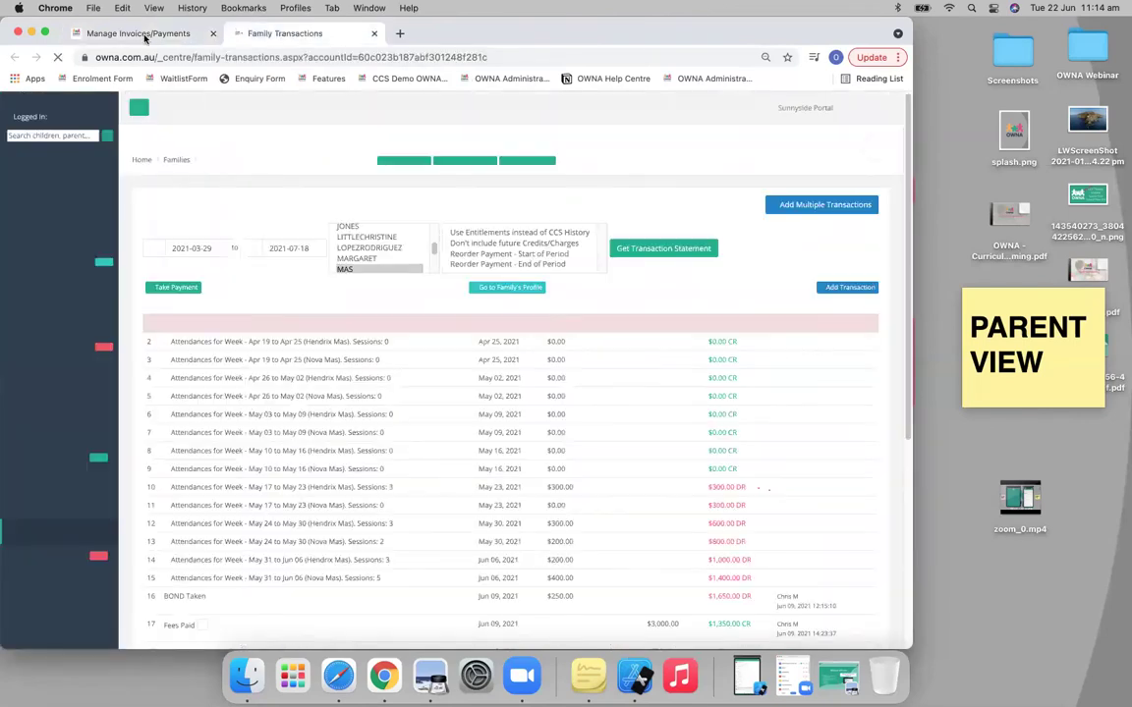
{"action": "key", "text": "ctrl+shift+Tab"}
{"action": "scroll", "coordinate": [556, 422], "scroll_direction": "up", "scroll_amount": 2}
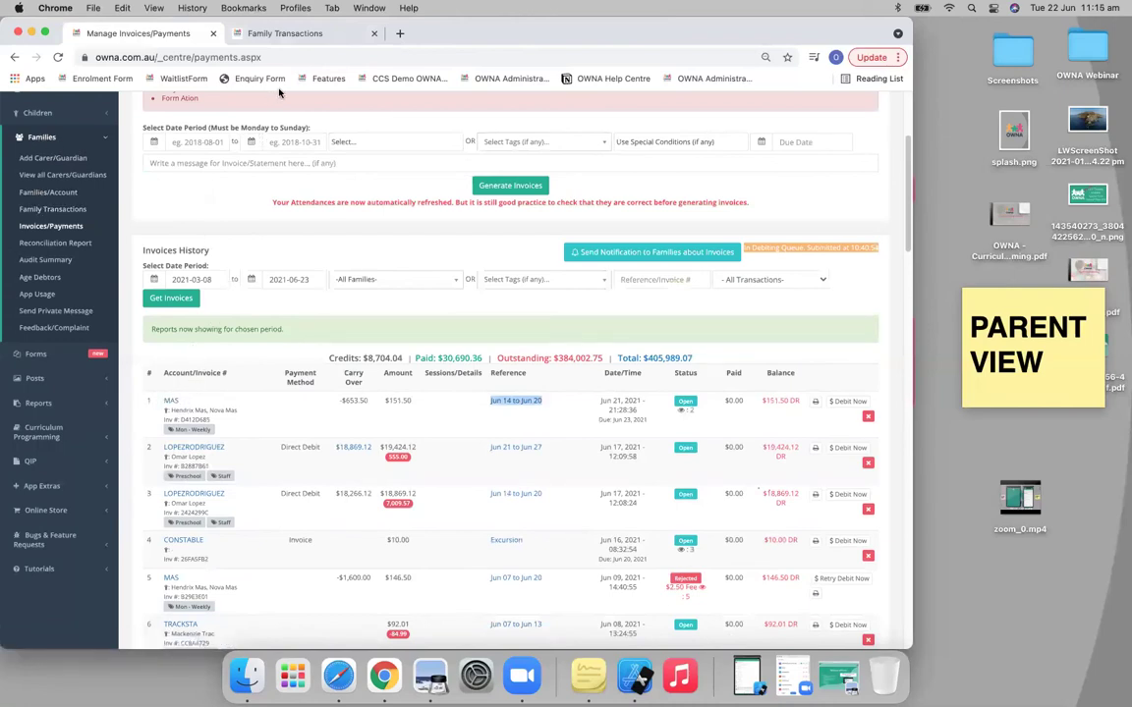
{"action": "left_click", "coordinate": [265, 39]}
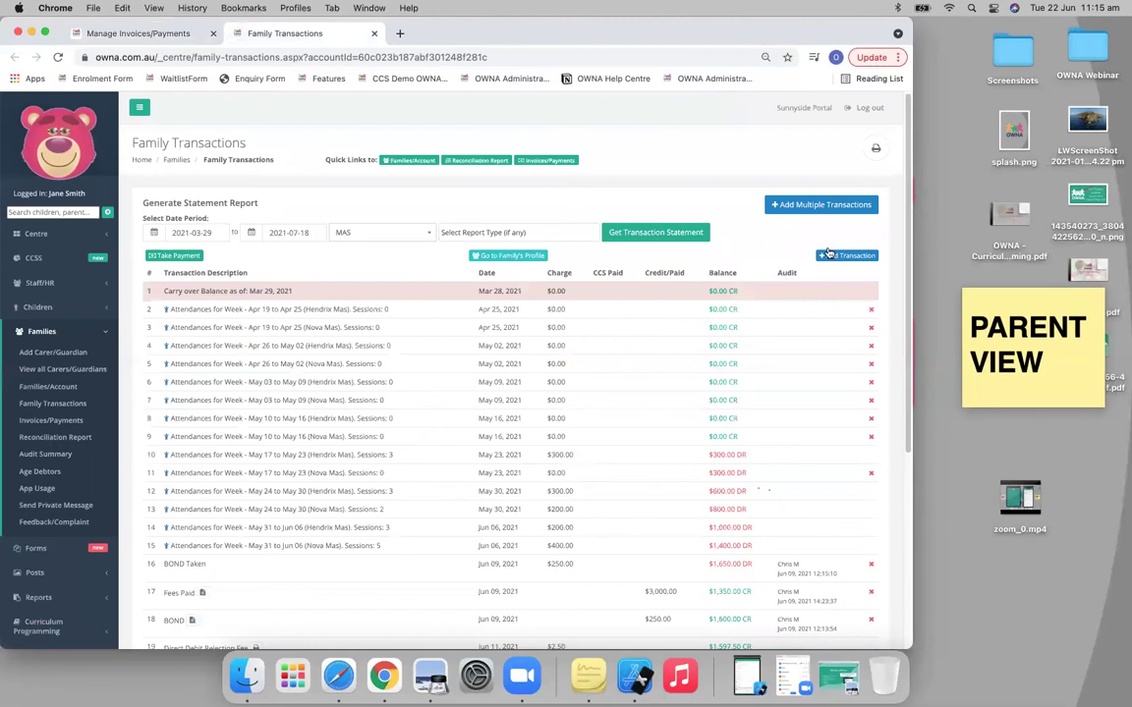
Step: View the Credit or Debit choices in the family's Add Transaction form and close it without adding anything
{"action": "left_click", "coordinate": [842, 257]}
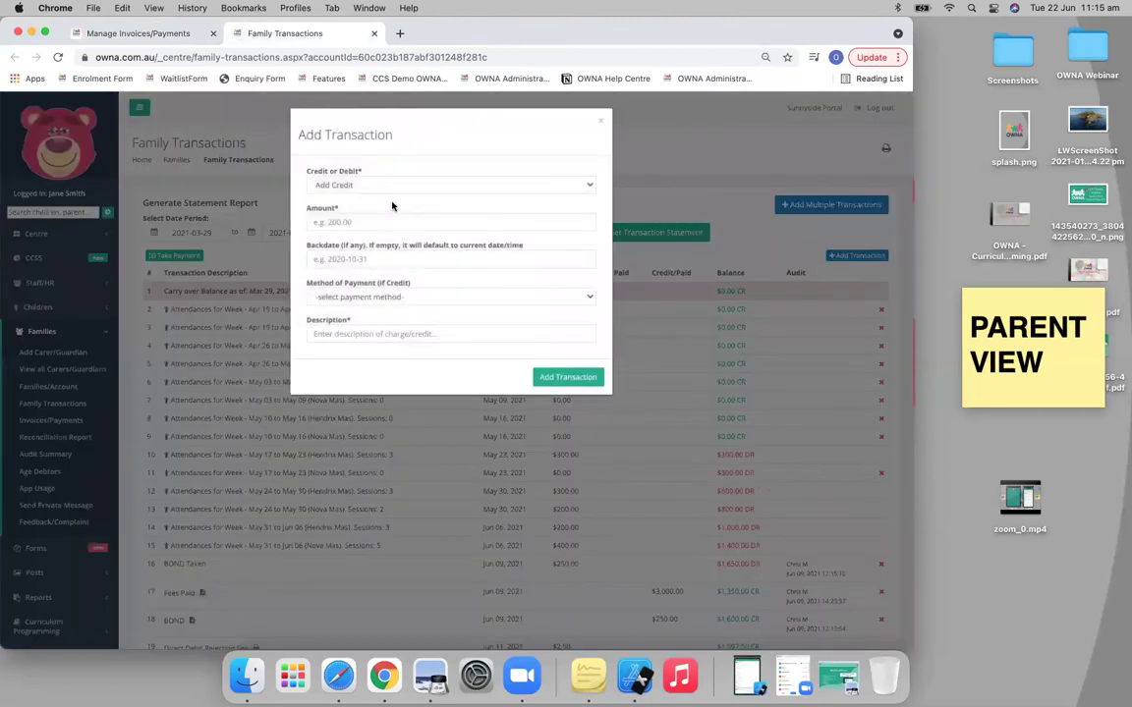
{"action": "left_click", "coordinate": [343, 187]}
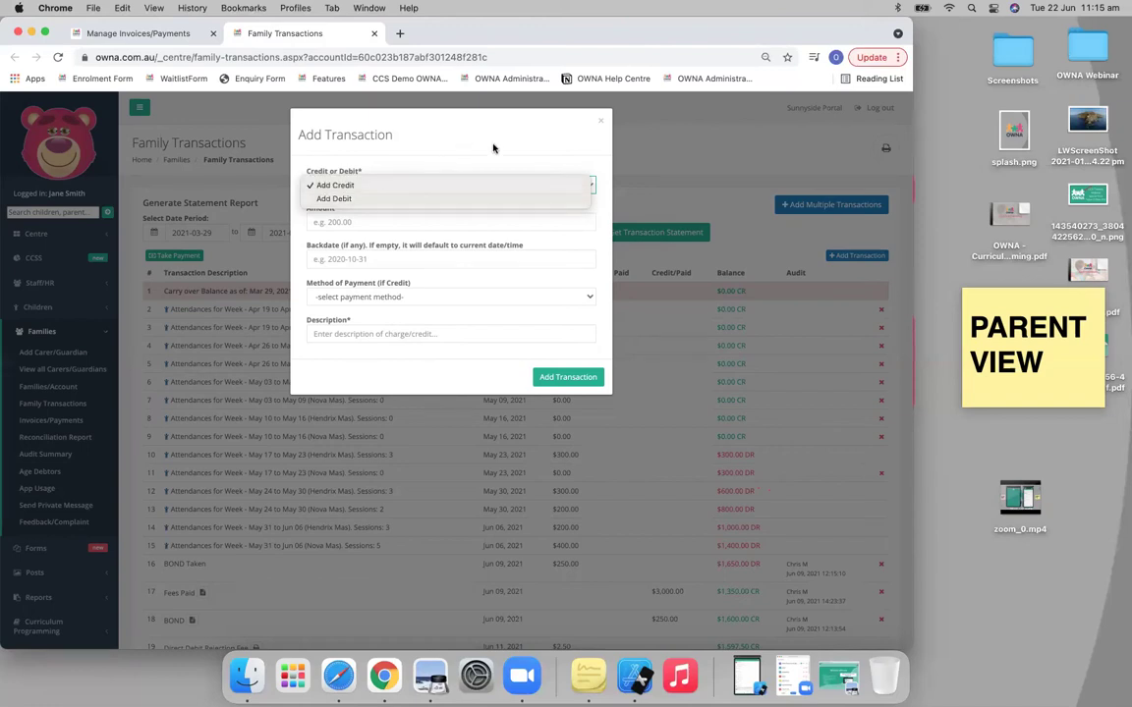
{"action": "left_click", "coordinate": [538, 123]}
{"action": "left_click", "coordinate": [601, 124]}
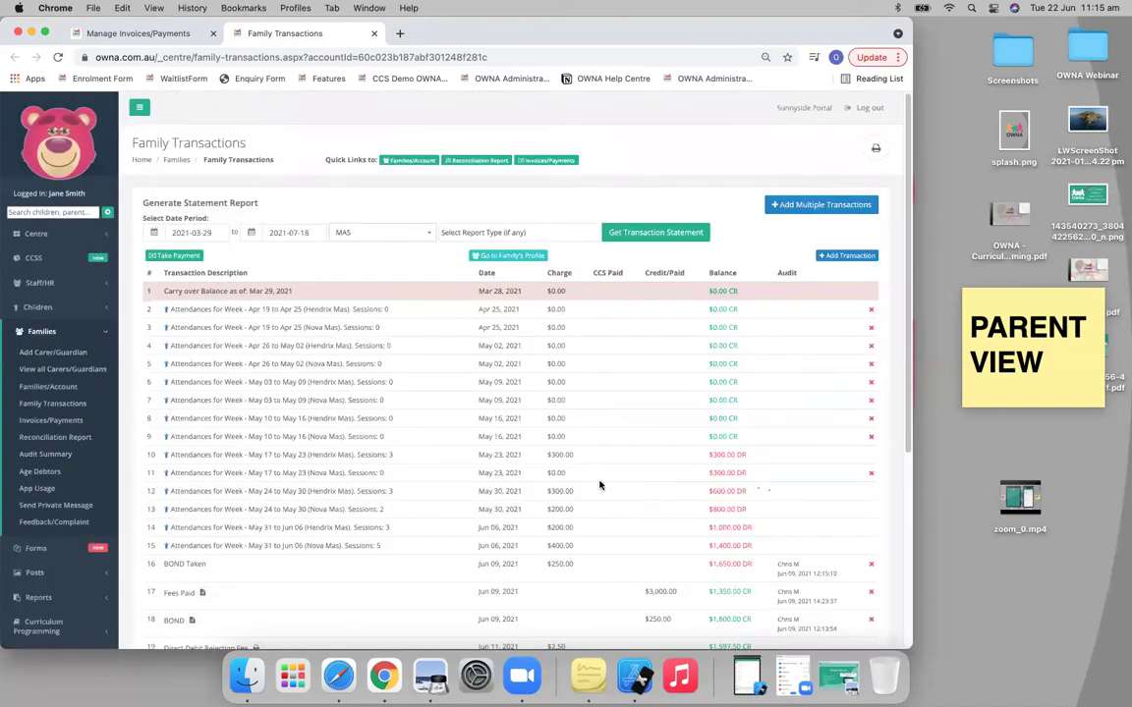
Step: Review the family's transactions through to the final balance, then reopen the Add Transaction form with Add Credit kept as the type
{"action": "scroll", "coordinate": [487, 420], "scroll_direction": "down", "scroll_amount": 6}
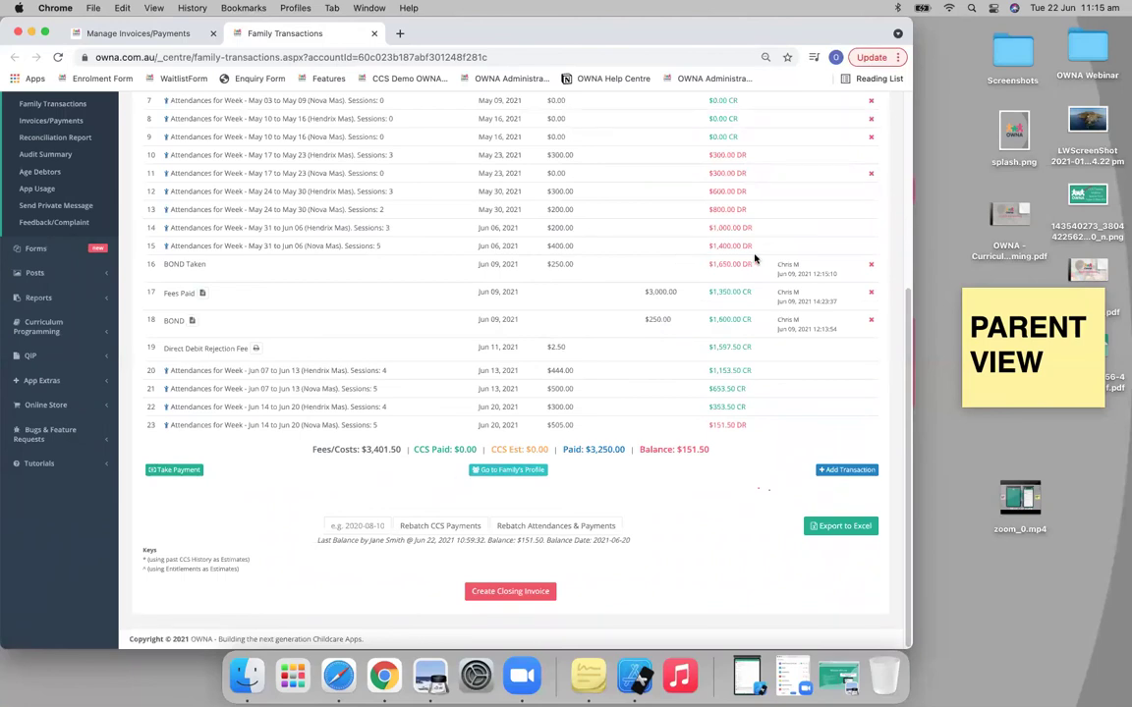
{"action": "scroll", "coordinate": [786, 260], "scroll_direction": "up", "scroll_amount": 5}
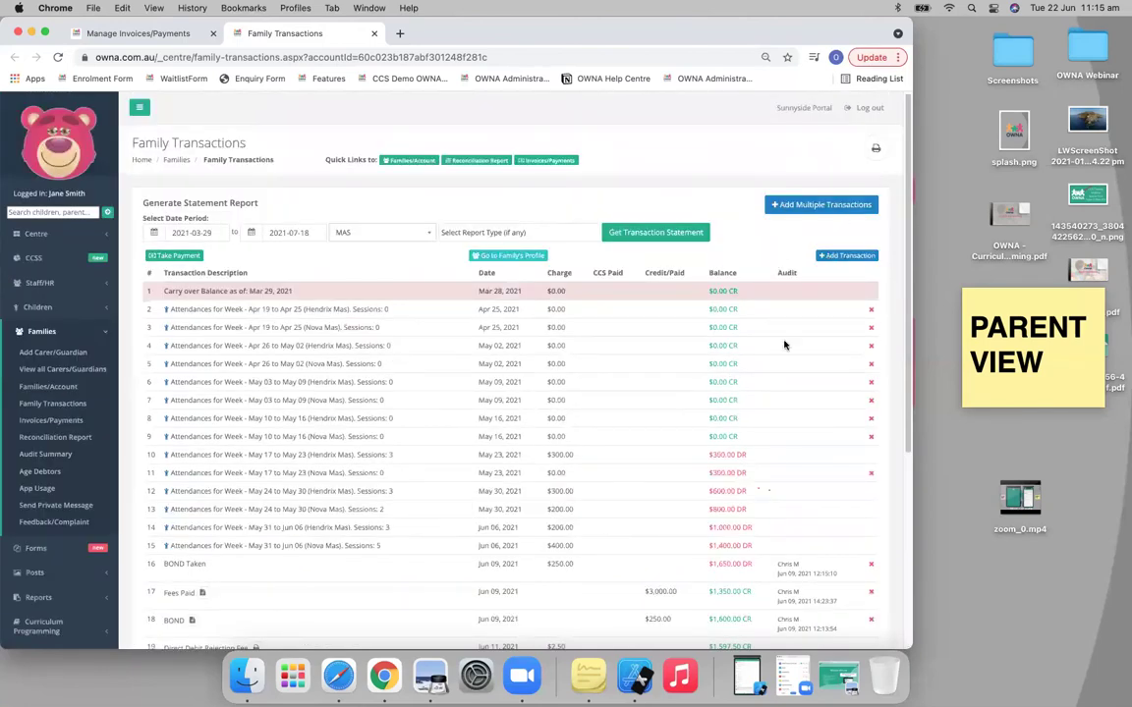
{"action": "left_click", "coordinate": [836, 256]}
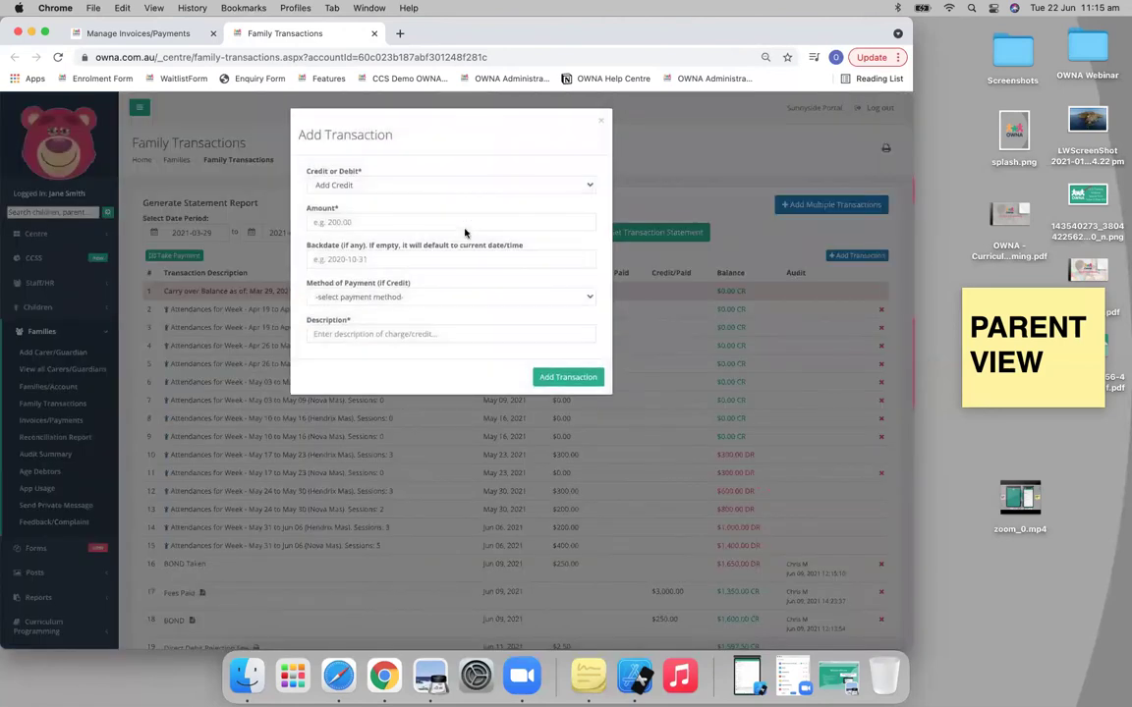
{"action": "left_click", "coordinate": [346, 187]}
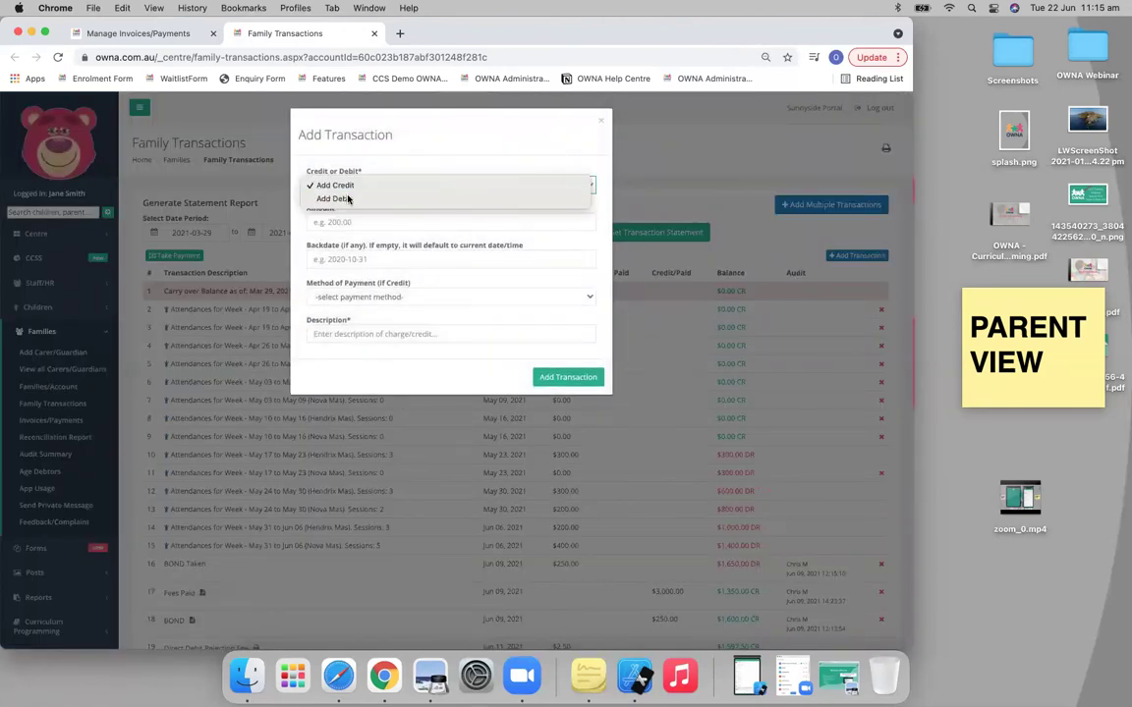
{"action": "left_click", "coordinate": [593, 278]}
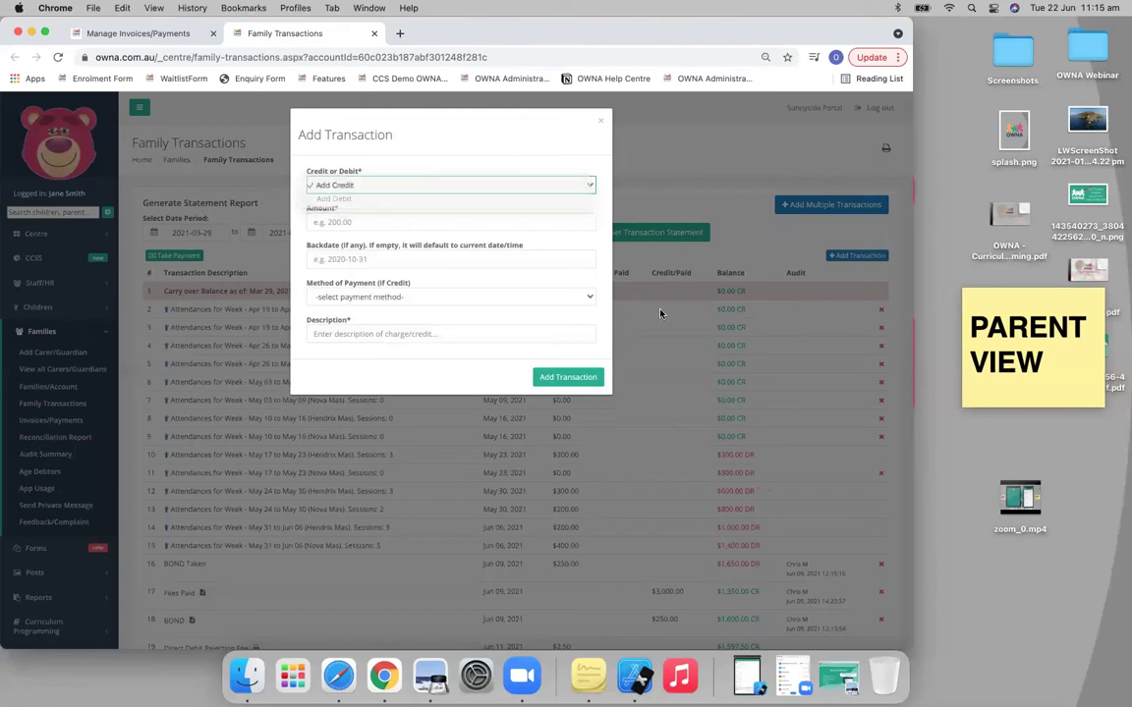
Step: Close the Add Transaction form and view the family's Take Payment page with its Amount to Pay field, then return to Family Transactions
{"action": "left_click", "coordinate": [599, 129]}
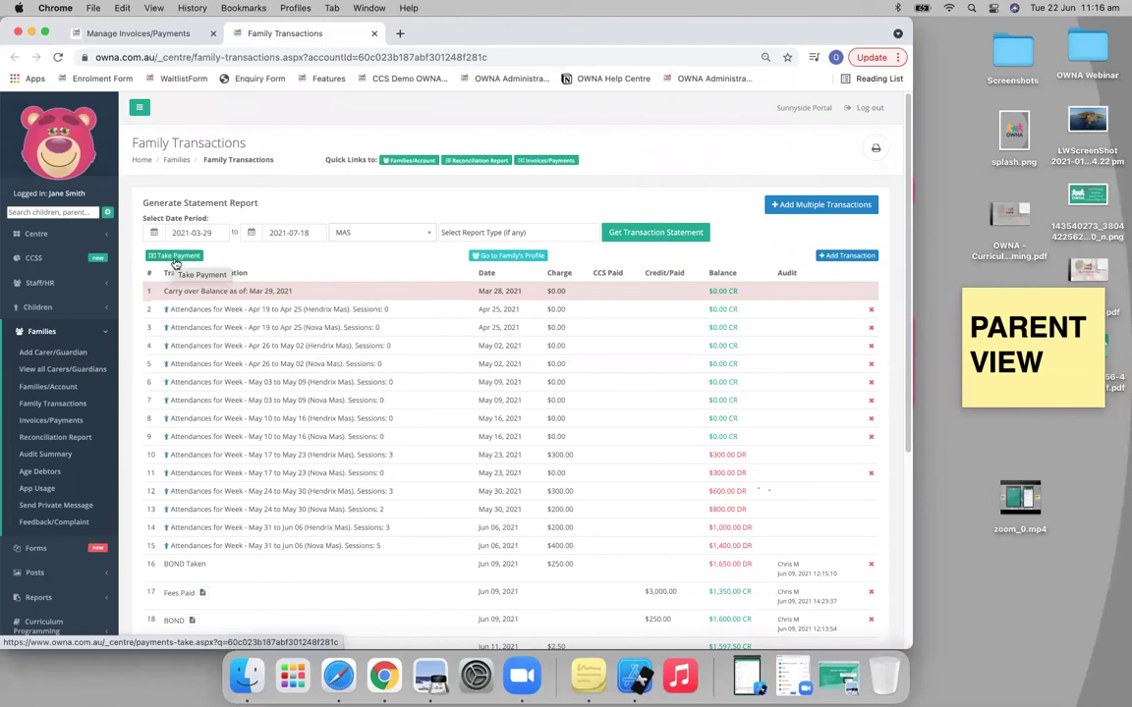
{"action": "left_click", "coordinate": [175, 262]}
{"action": "left_click", "coordinate": [391, 295]}
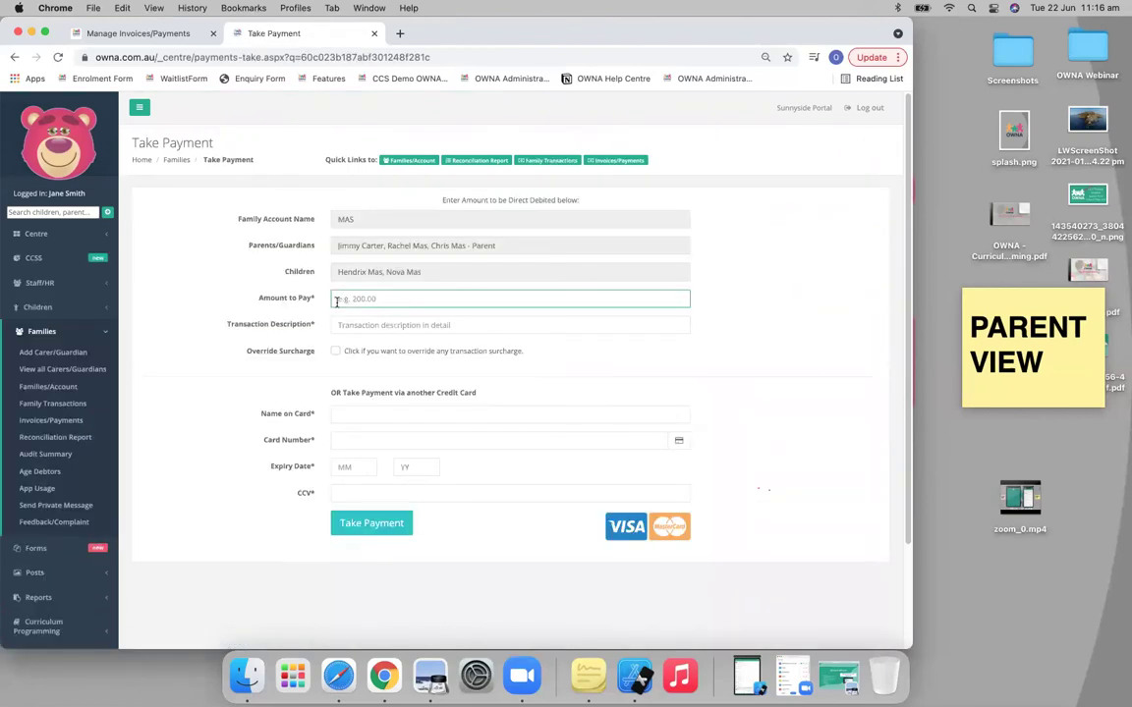
{"action": "left_click", "coordinate": [391, 375]}
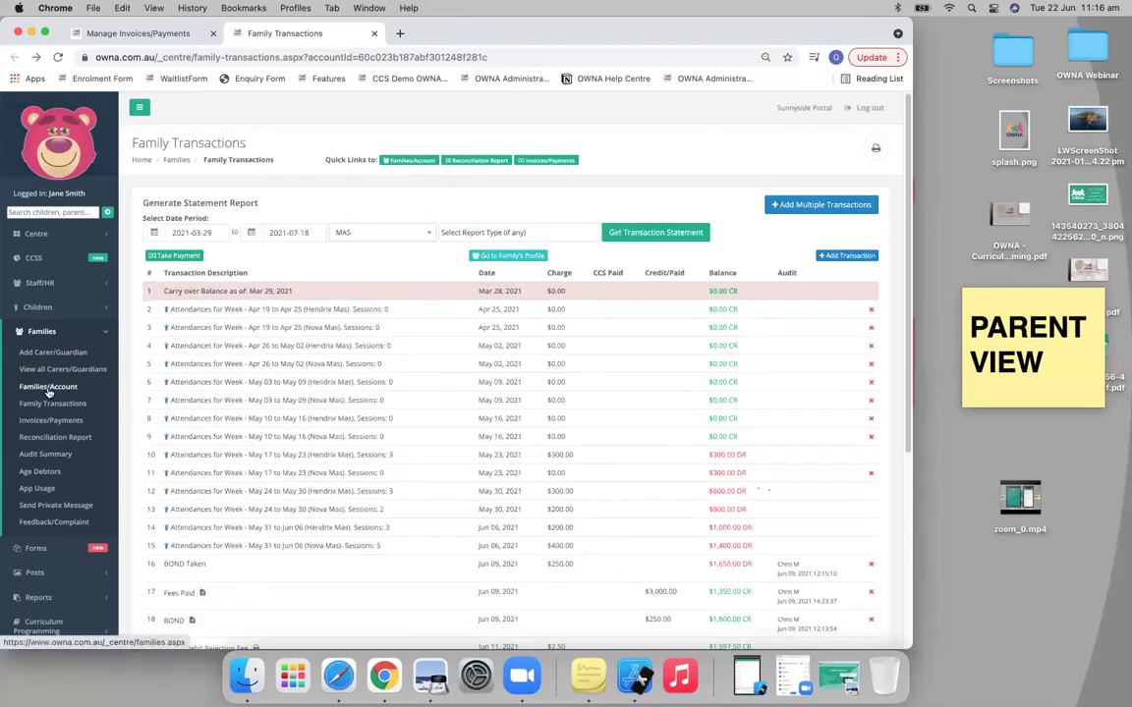
Step: Open the family accounts list and highlight the tags assigned to the first family account
{"action": "left_click", "coordinate": [47, 387]}
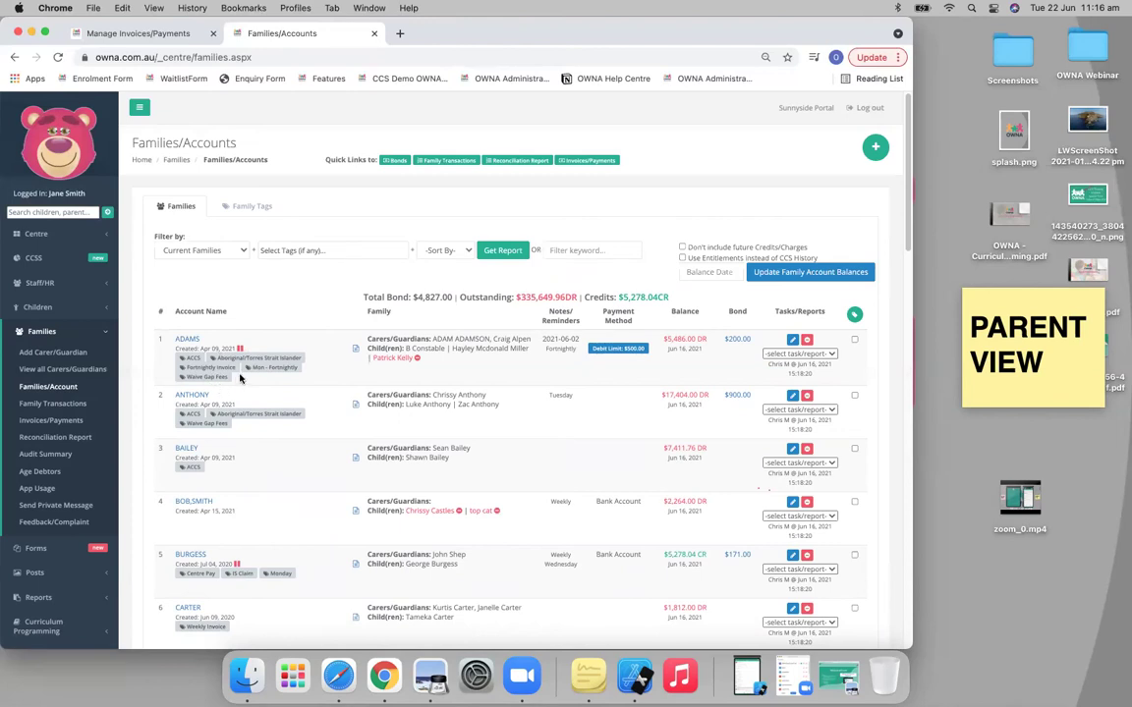
{"action": "left_click_drag", "start_coordinate": [230, 378], "coordinate": [181, 360]}
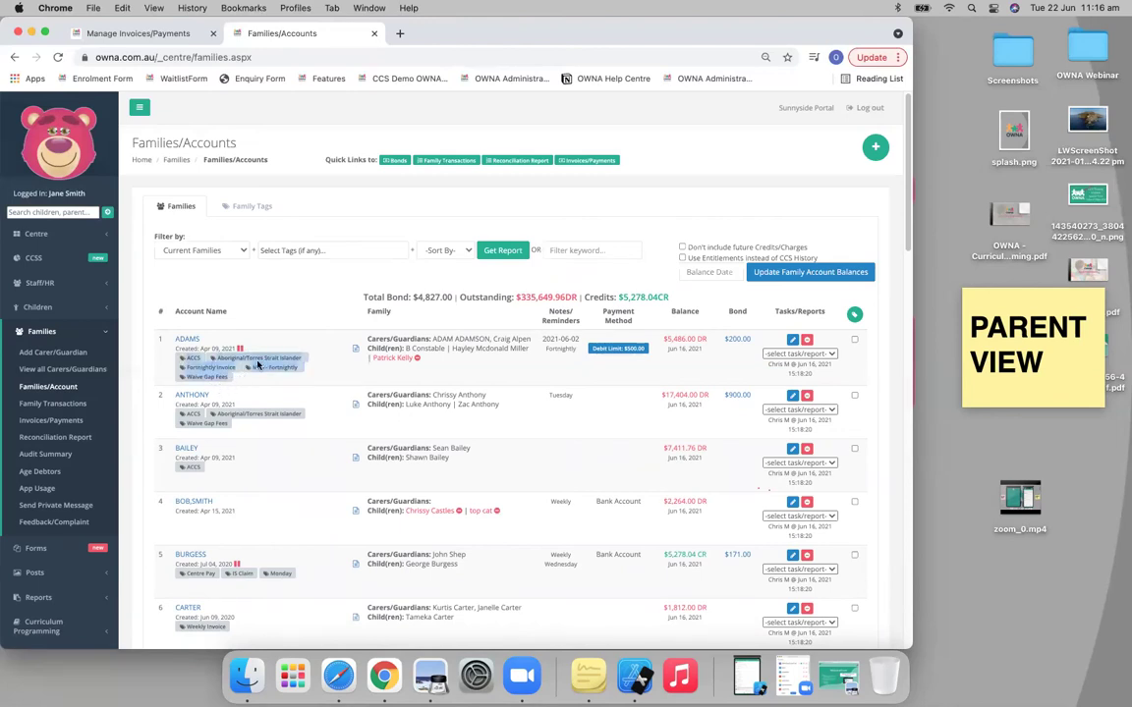
{"action": "left_click", "coordinate": [299, 321]}
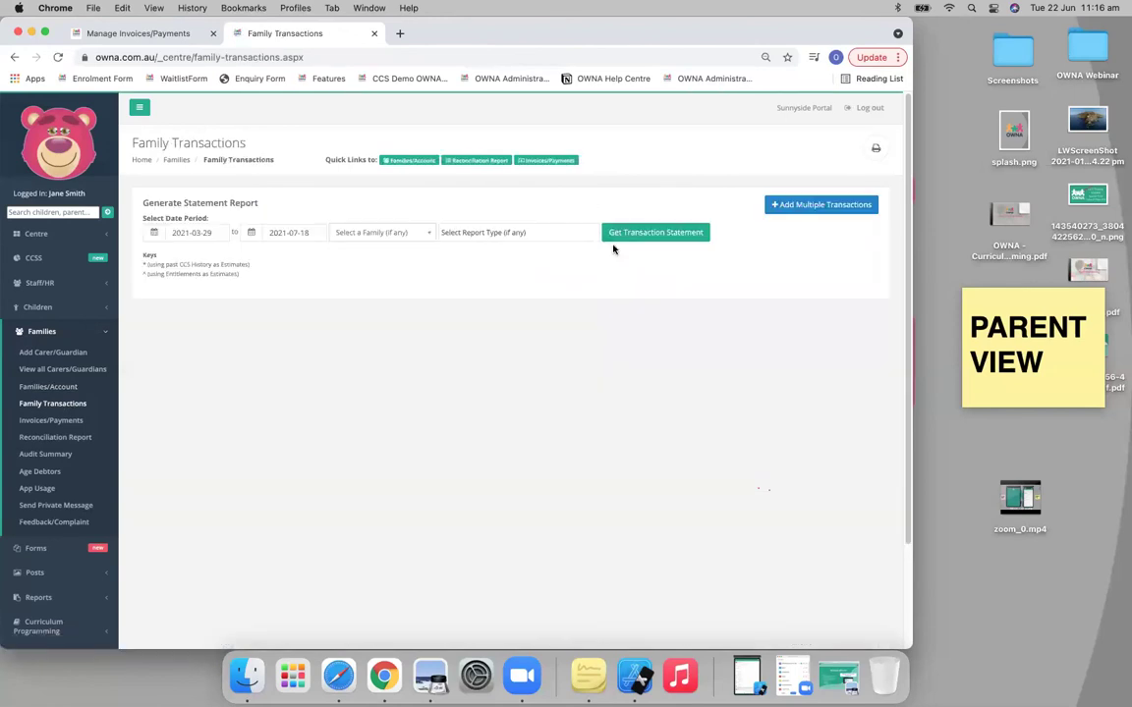
Step: Open the Add Multiple Credits/Debits form and select five family accounts plus the Mon - Fortnightly family tag
{"action": "left_click", "coordinate": [808, 209]}
{"action": "left_click", "coordinate": [365, 230]}
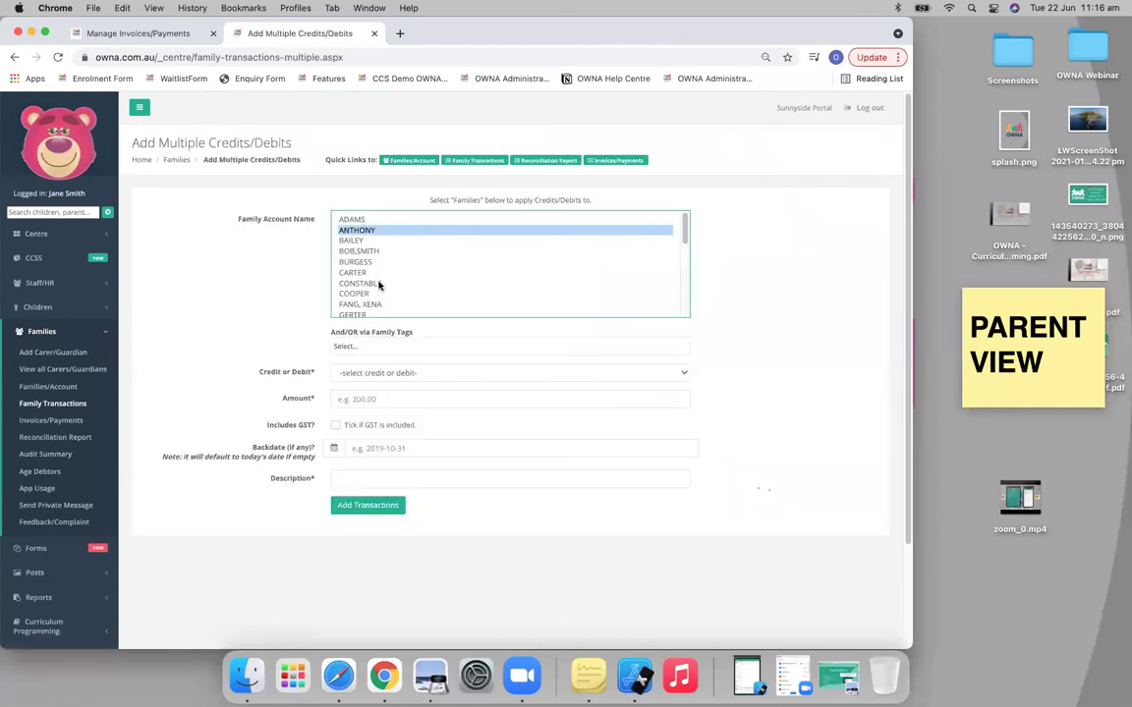
{"action": "left_click", "coordinate": [379, 283], "text": "super"}
{"action": "left_click", "coordinate": [368, 304], "text": "super"}
{"action": "left_click", "coordinate": [356, 241], "text": "super"}
{"action": "left_click", "coordinate": [378, 262], "text": "super"}
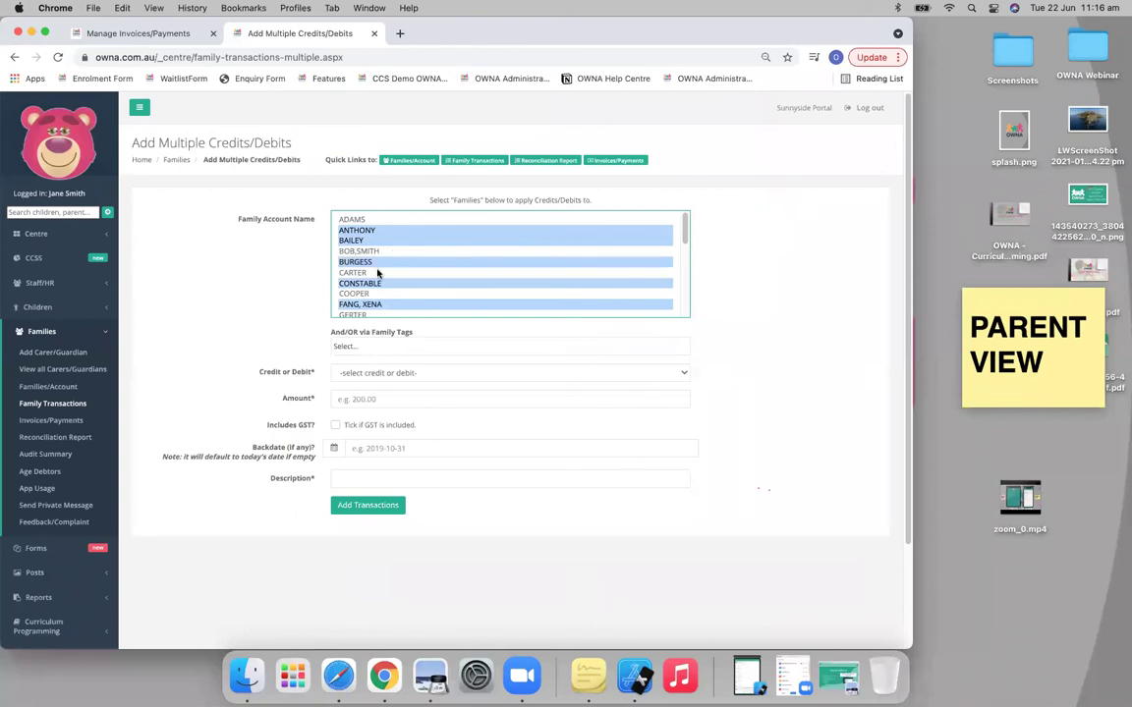
{"action": "left_click", "coordinate": [447, 345]}
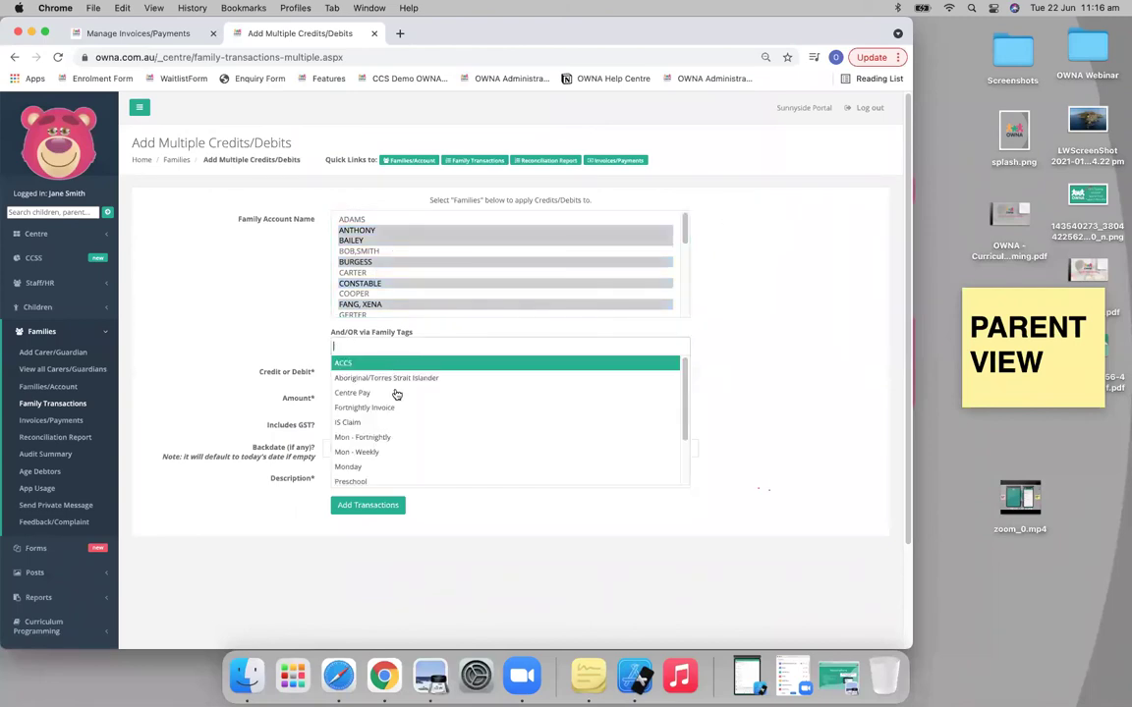
{"action": "left_click", "coordinate": [372, 438]}
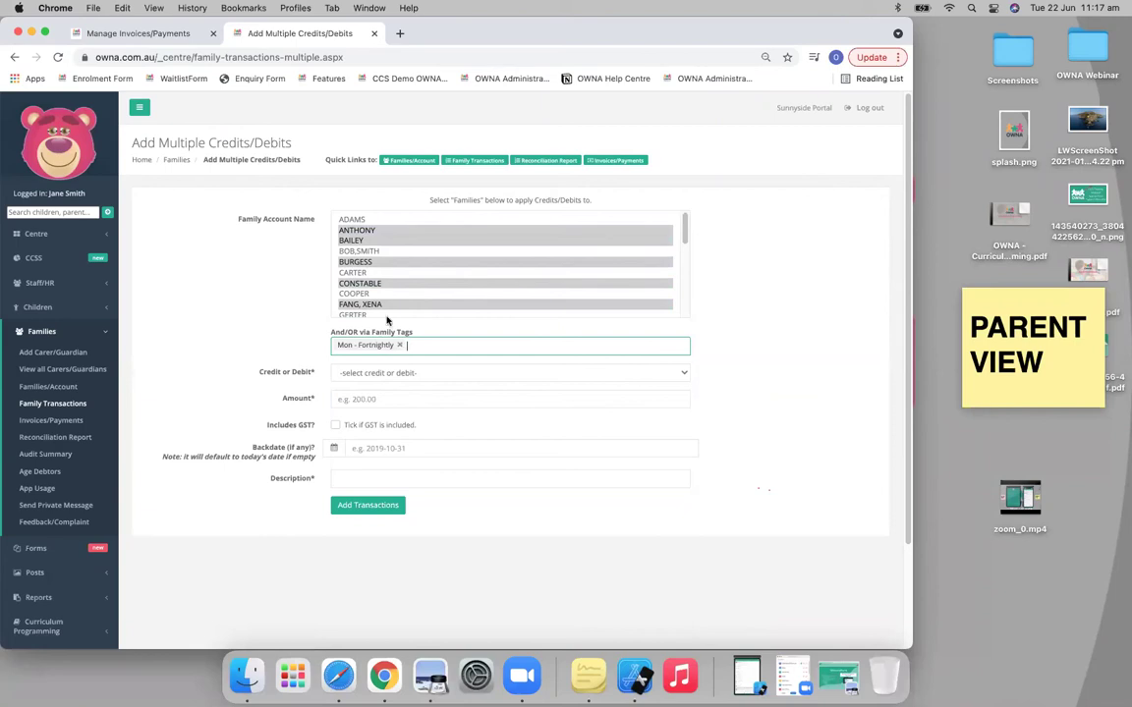
Step: Open the Manage Invoices/Payments page and set the tag for generating invoices to Weekly Invoice
{"action": "left_click", "coordinate": [64, 406]}
{"action": "left_click", "coordinate": [54, 423]}
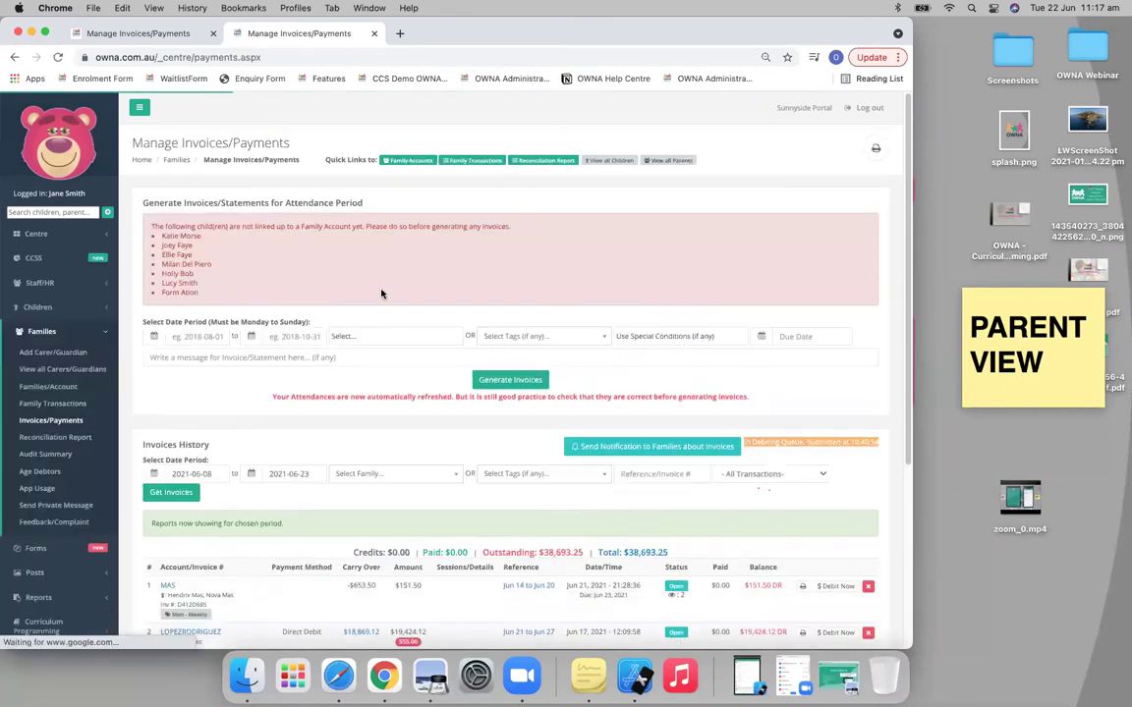
{"action": "left_click", "coordinate": [505, 335]}
{"action": "left_click", "coordinate": [423, 336]}
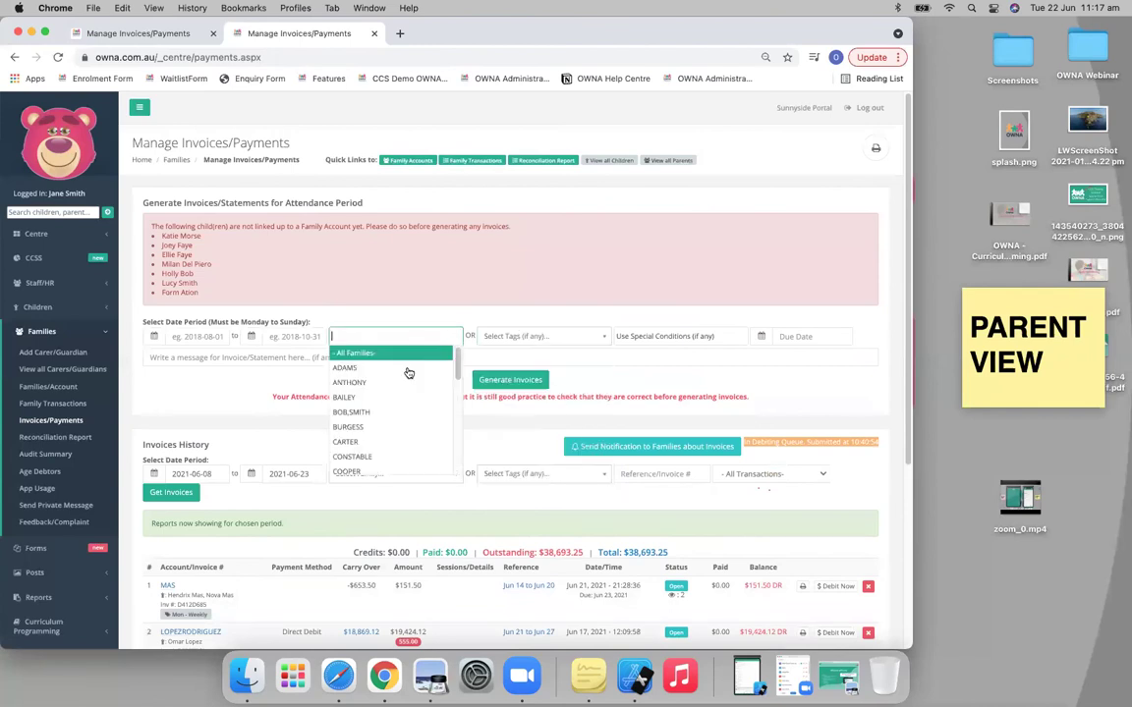
{"action": "left_click", "coordinate": [535, 338]}
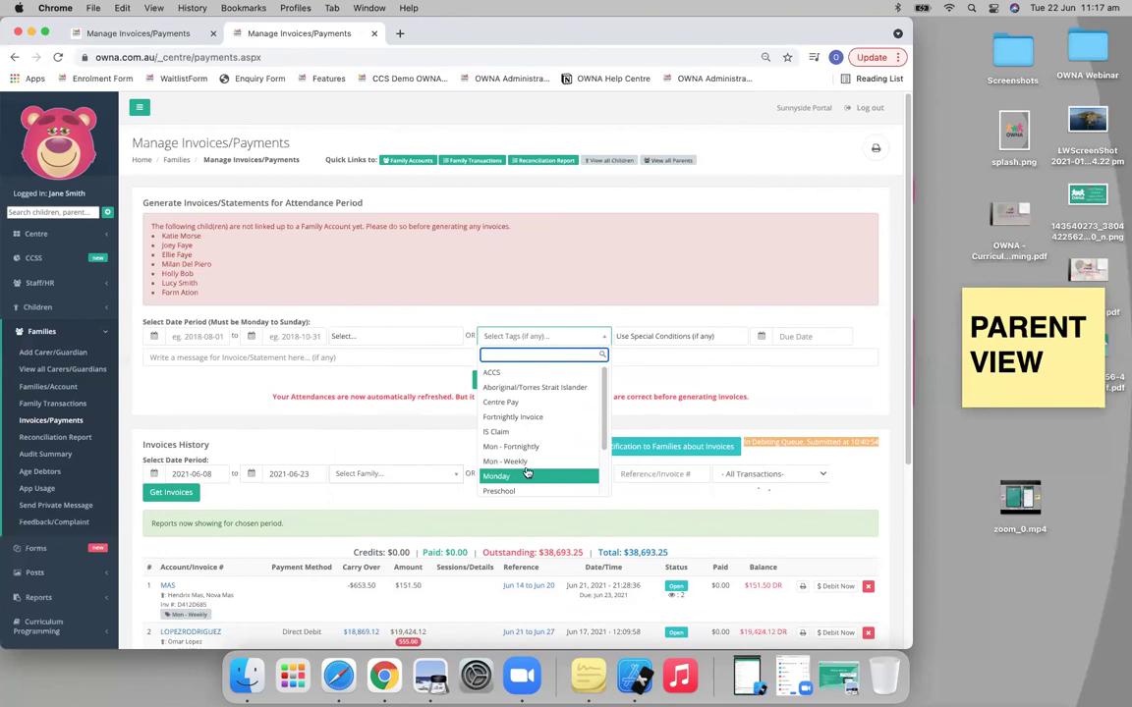
{"action": "scroll", "coordinate": [520, 476], "scroll_direction": "down", "scroll_amount": 3}
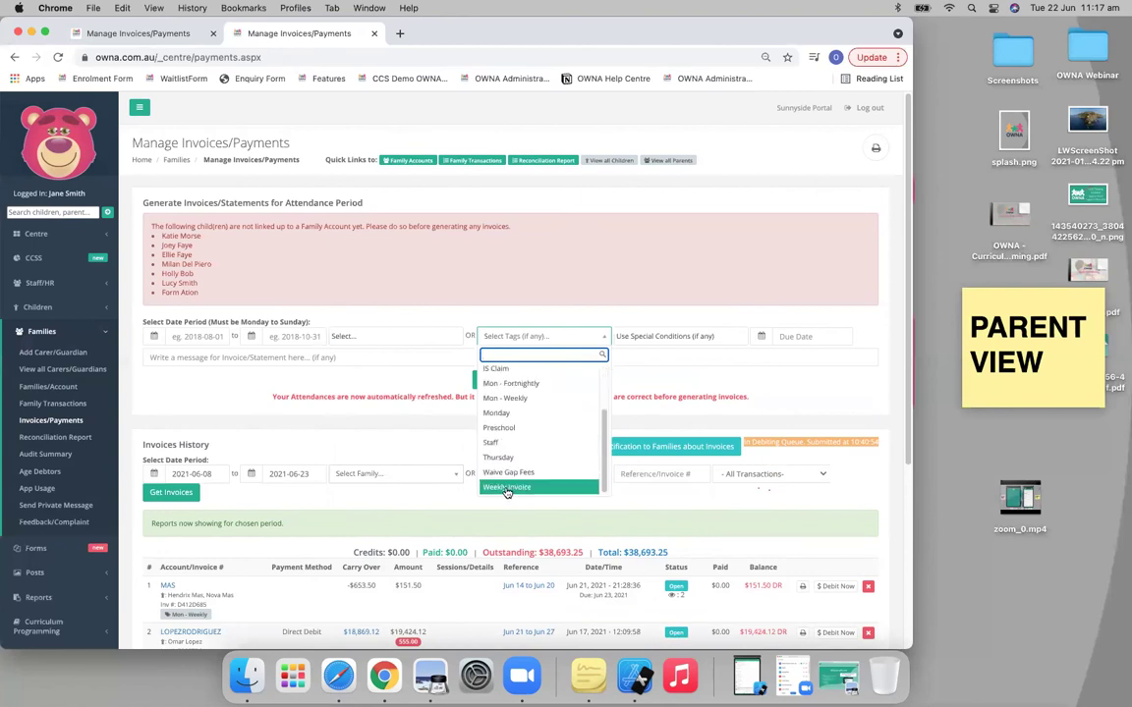
{"action": "left_click", "coordinate": [507, 486]}
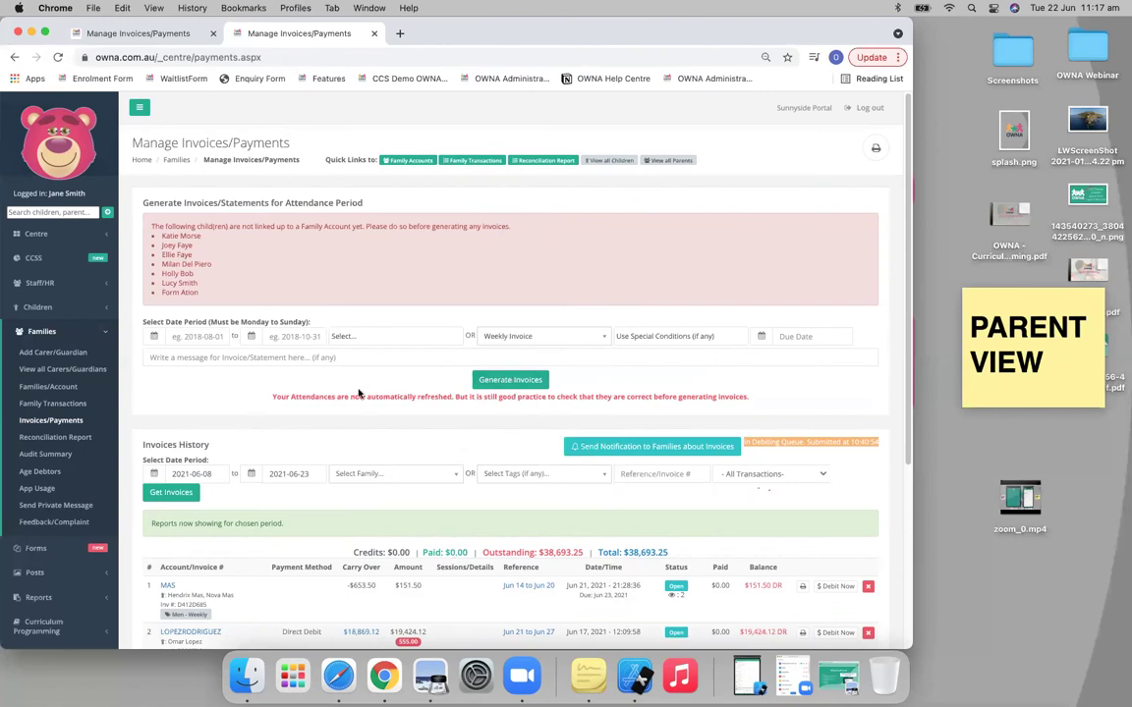
Step: Retrieve the invoice history filtered by the Mon - Weekly tag, then retrieve it again for another tag
{"action": "scroll", "coordinate": [471, 432], "scroll_direction": "down", "scroll_amount": 2}
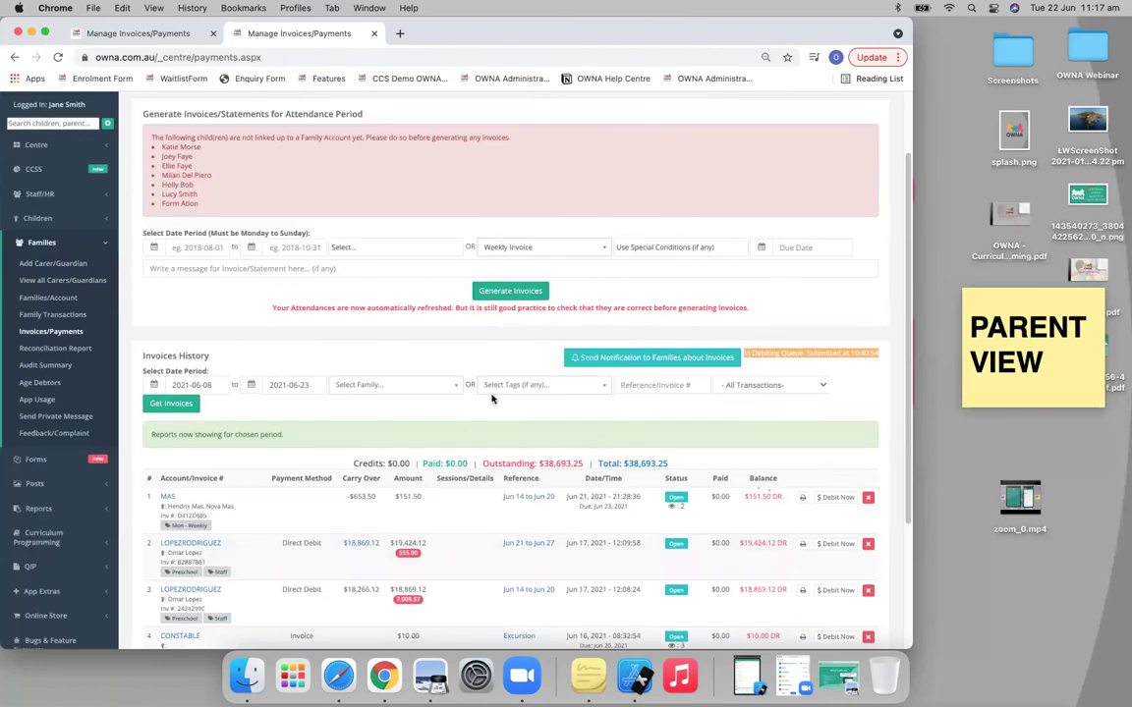
{"action": "left_click", "coordinate": [505, 386]}
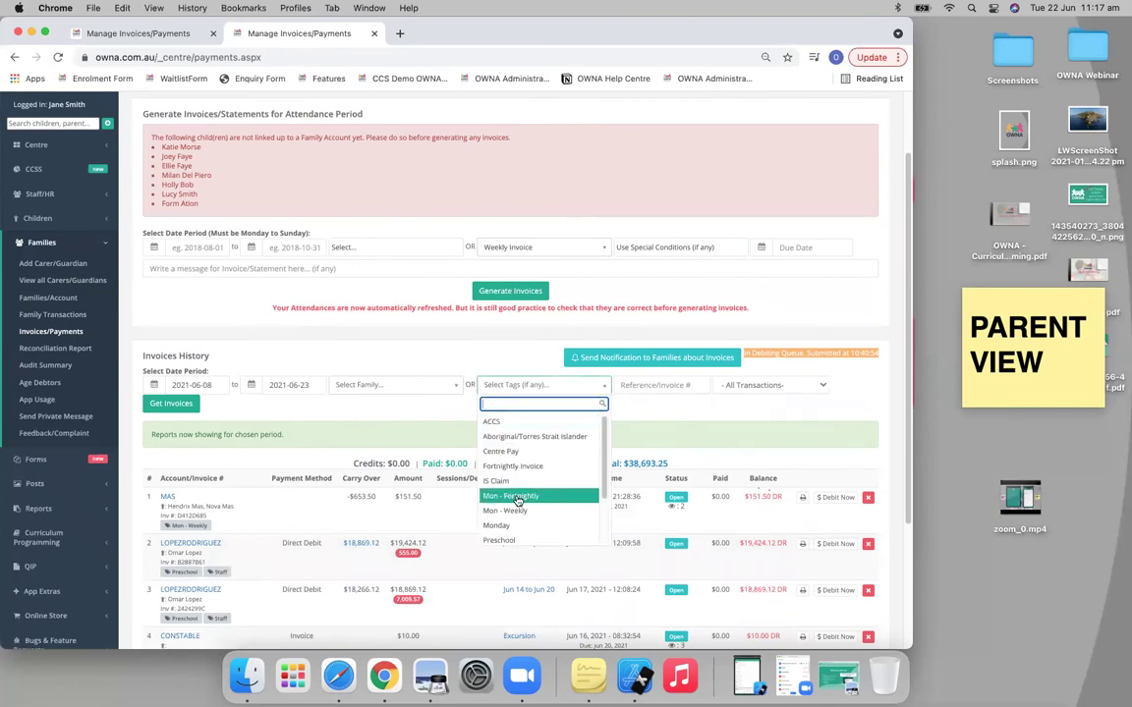
{"action": "left_click", "coordinate": [504, 510]}
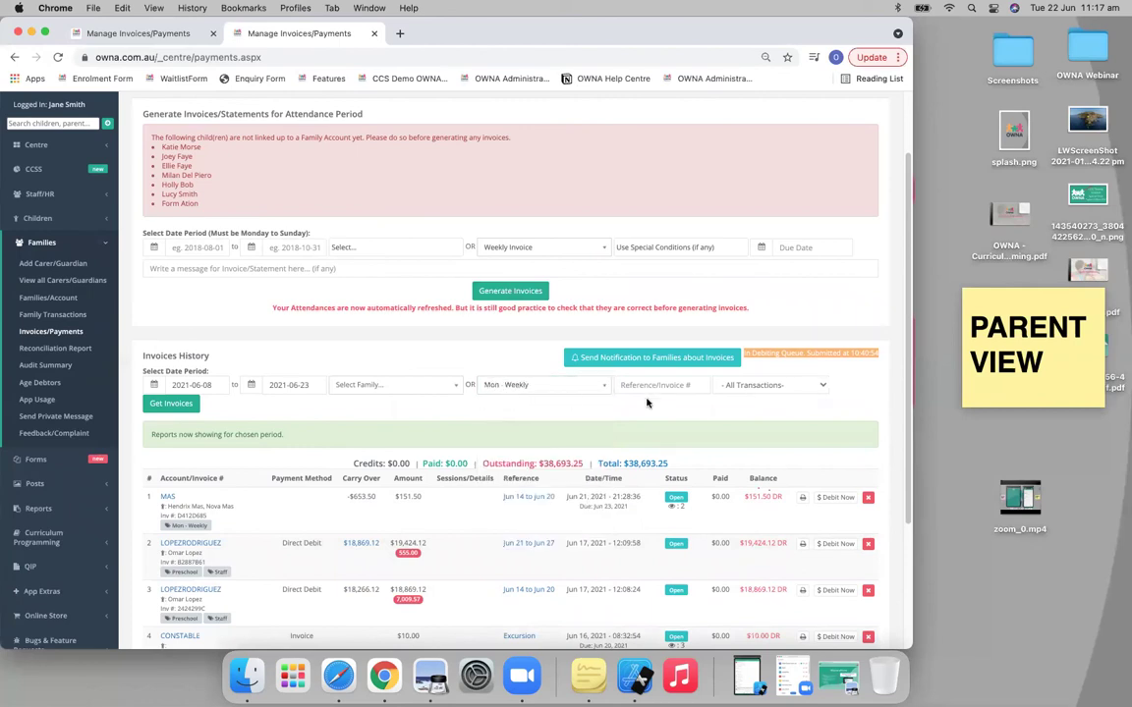
{"action": "left_click", "coordinate": [172, 405]}
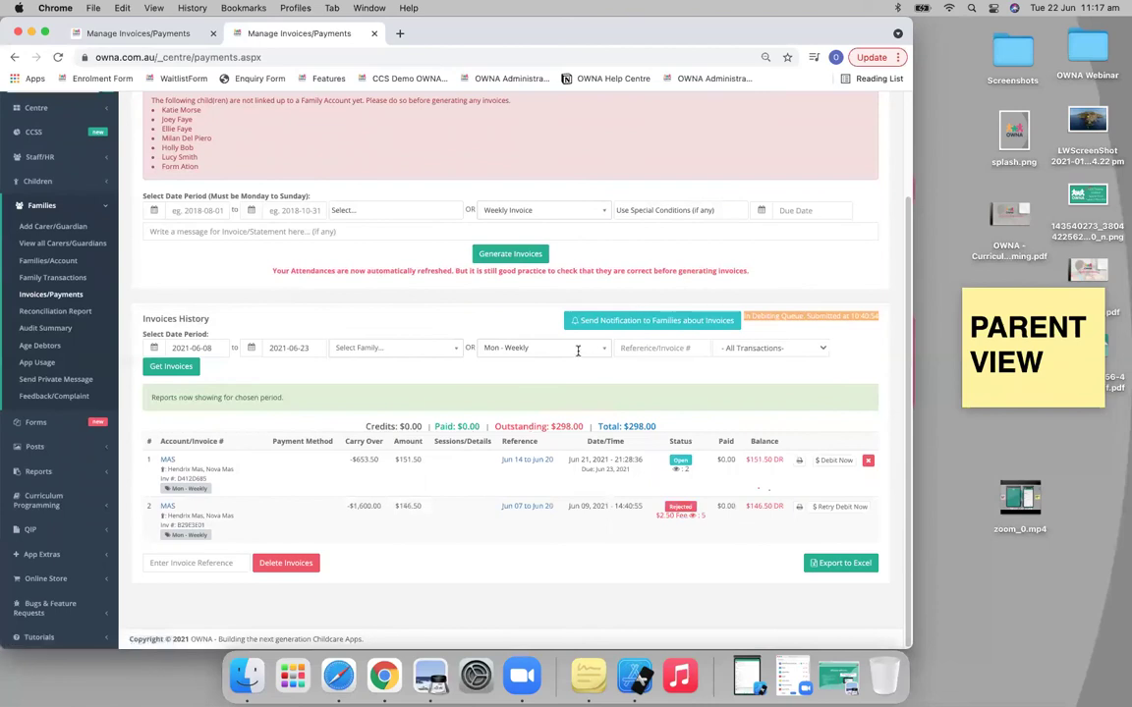
{"action": "left_click", "coordinate": [536, 348]}
{"action": "left_click", "coordinate": [521, 458]}
{"action": "left_click", "coordinate": [171, 365]}
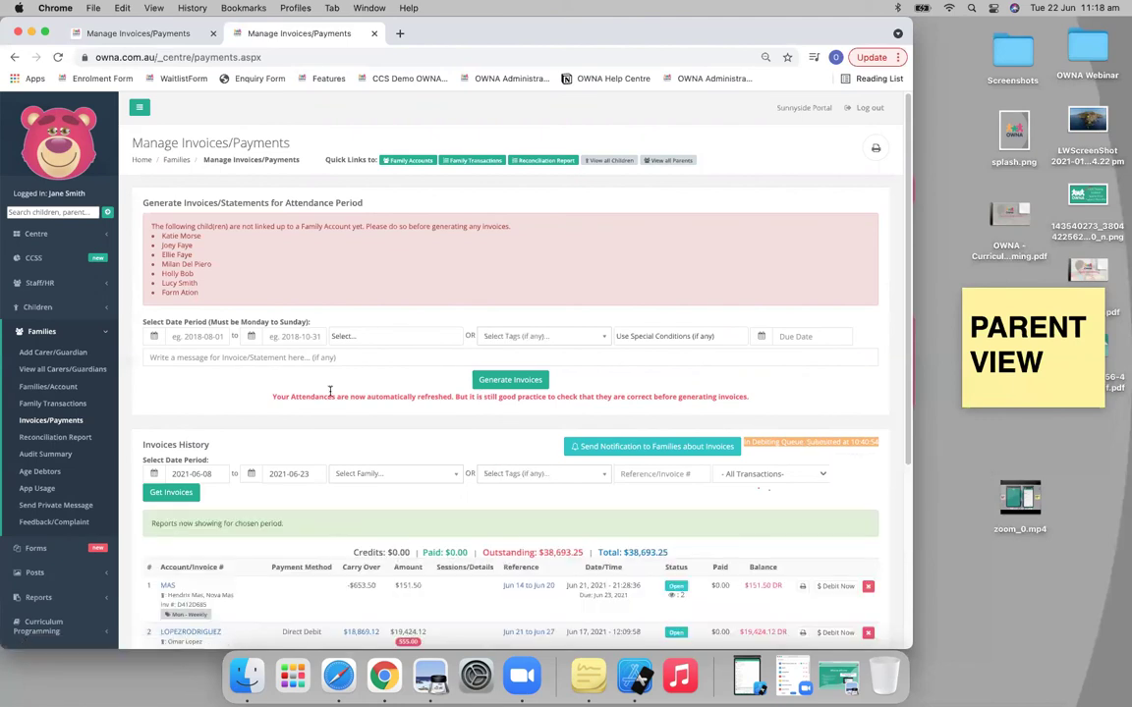
Step: Set the attendance period for generating invoices to 2021-06-21 through 2021-07-25
{"action": "left_click", "coordinate": [209, 337]}
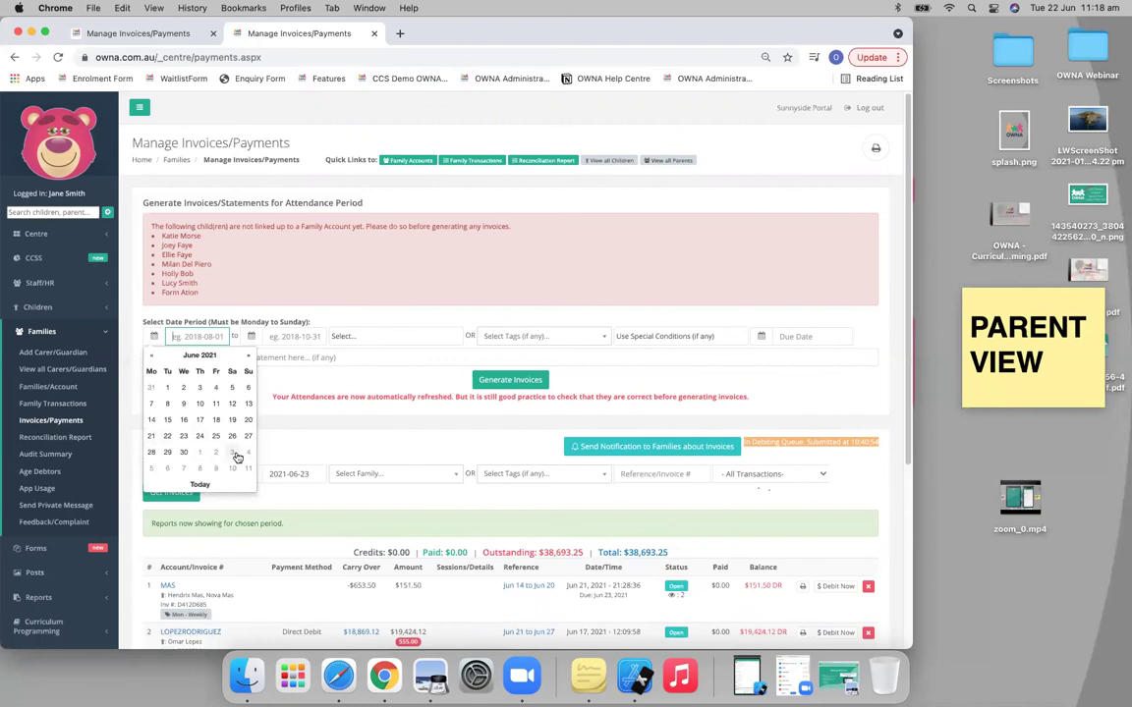
{"action": "left_click", "coordinate": [152, 438]}
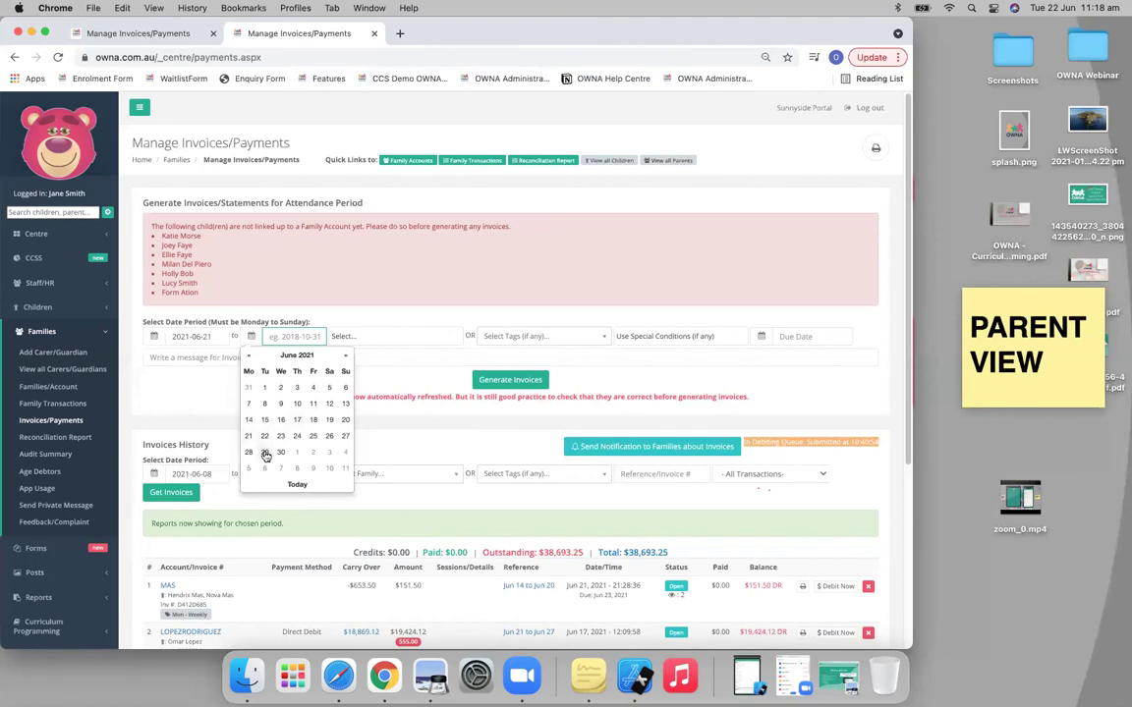
{"action": "left_click", "coordinate": [345, 355]}
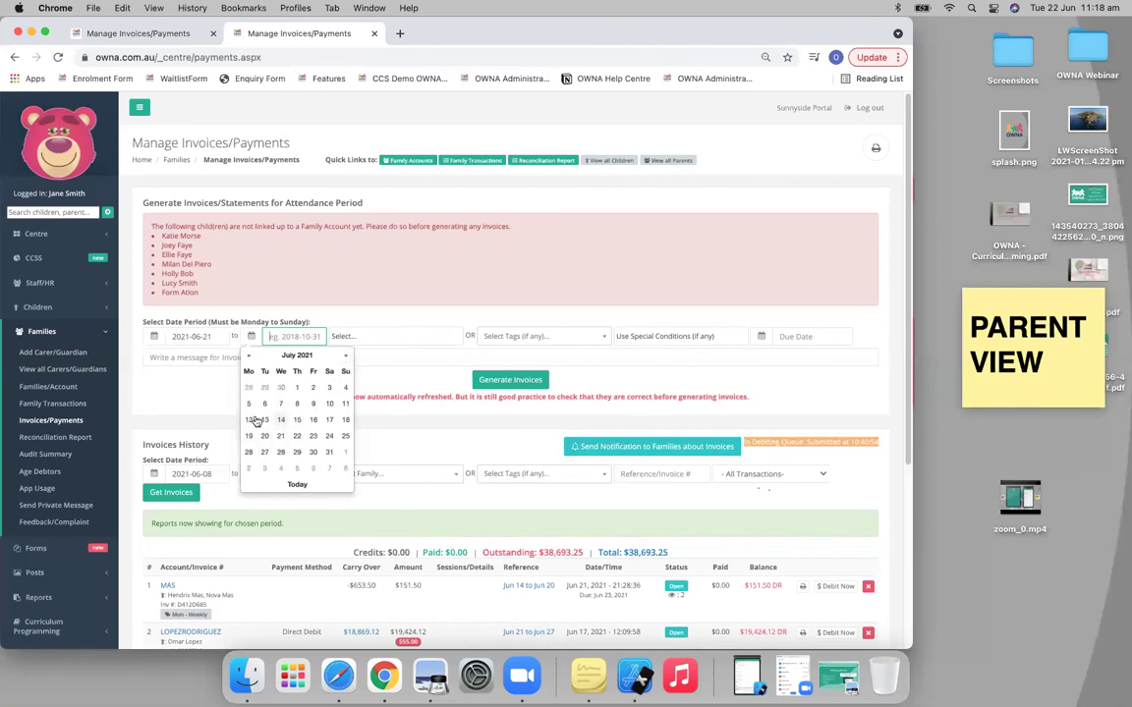
{"action": "left_click", "coordinate": [344, 436]}
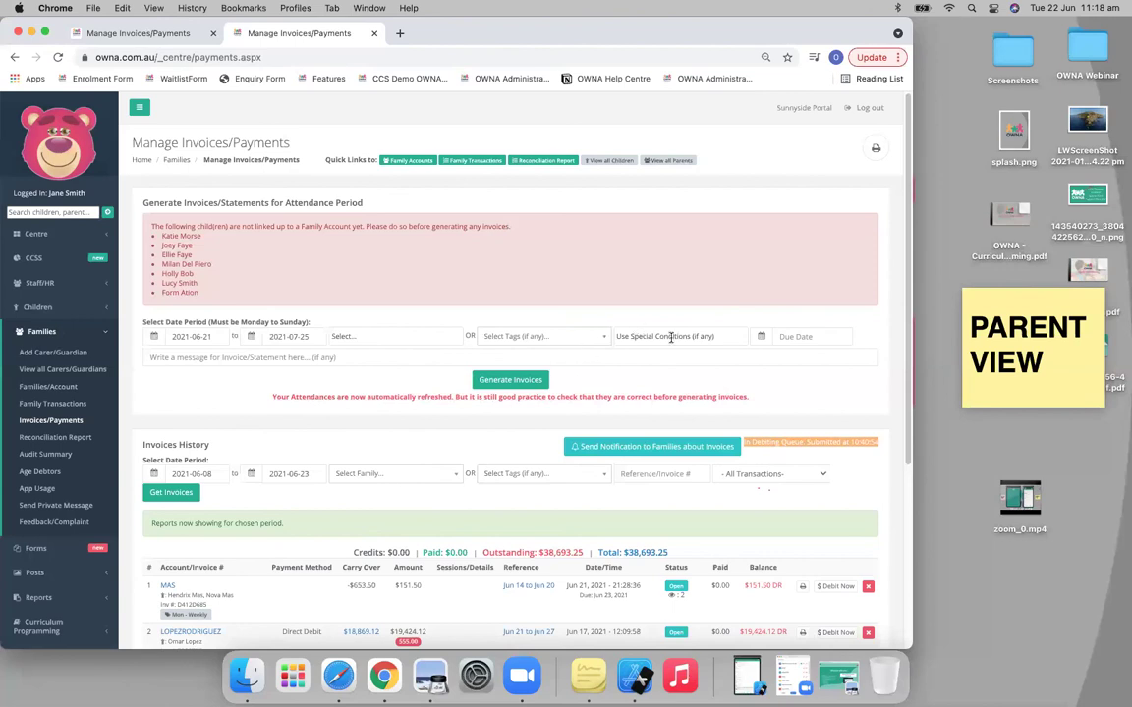
Step: Add five family accounts to the invoice generation selection and view the tag choices offered as the alternative
{"action": "left_click", "coordinate": [425, 335]}
{"action": "scroll", "coordinate": [378, 392], "scroll_direction": "down", "scroll_amount": 5}
{"action": "left_click", "coordinate": [379, 392]}
{"action": "left_click", "coordinate": [404, 337]}
{"action": "left_click", "coordinate": [374, 439]}
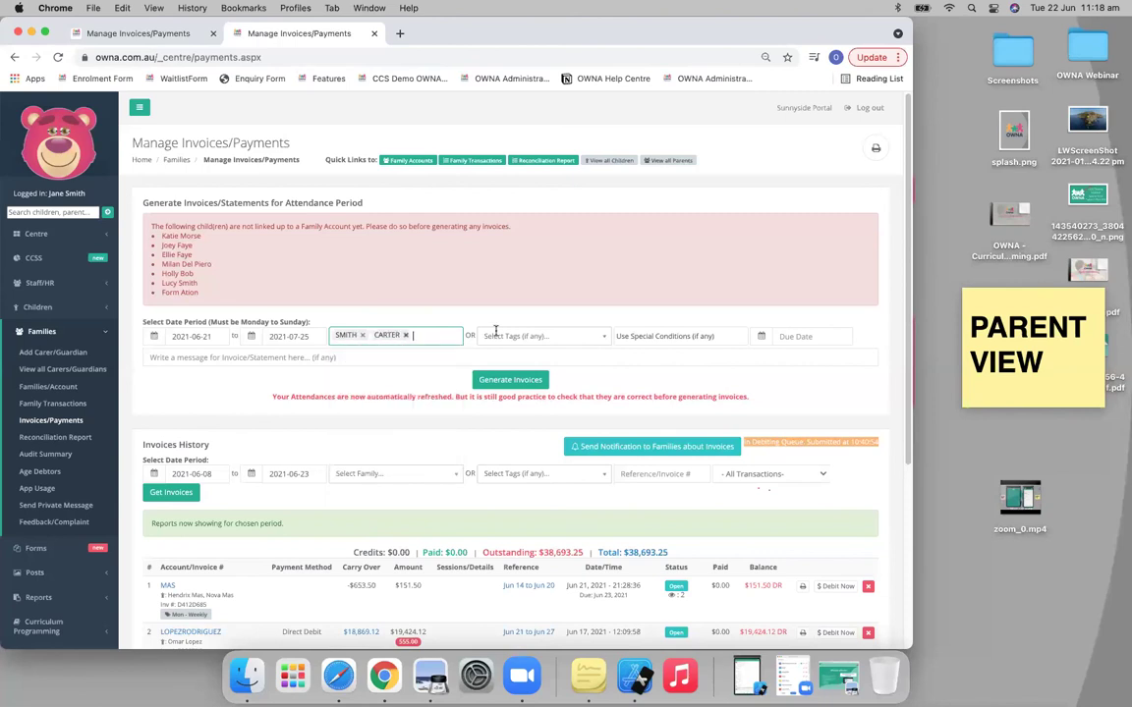
{"action": "left_click", "coordinate": [414, 341]}
{"action": "left_click", "coordinate": [393, 425]}
{"action": "left_click", "coordinate": [422, 348]}
{"action": "left_click", "coordinate": [393, 439]}
{"action": "left_click", "coordinate": [421, 354]}
{"action": "left_click", "coordinate": [398, 433]}
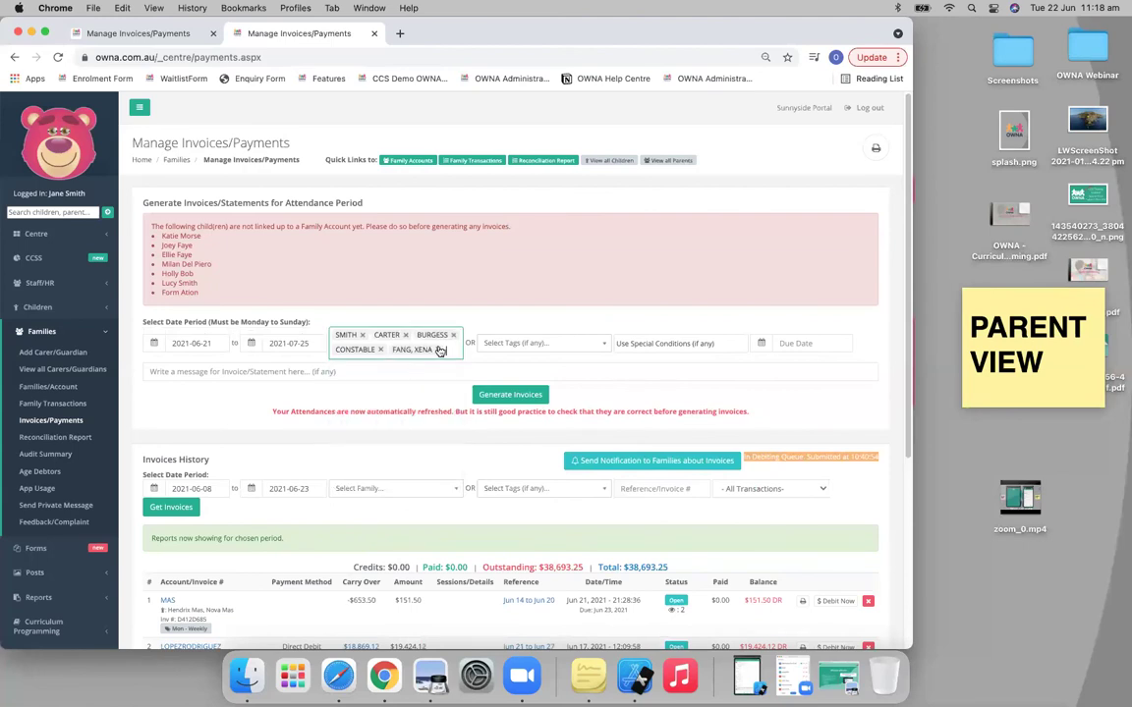
{"action": "left_click", "coordinate": [542, 345]}
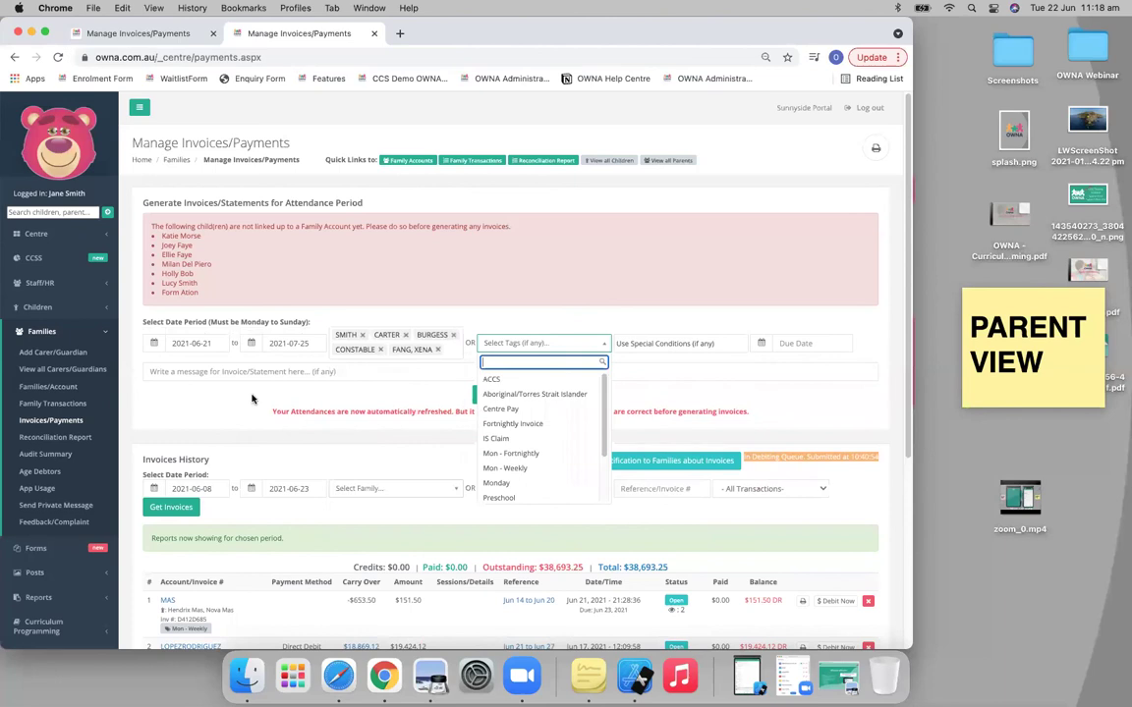
Step: Open the family accounts page, view the current Family Tags, and return to the list of families
{"action": "left_click", "coordinate": [44, 387]}
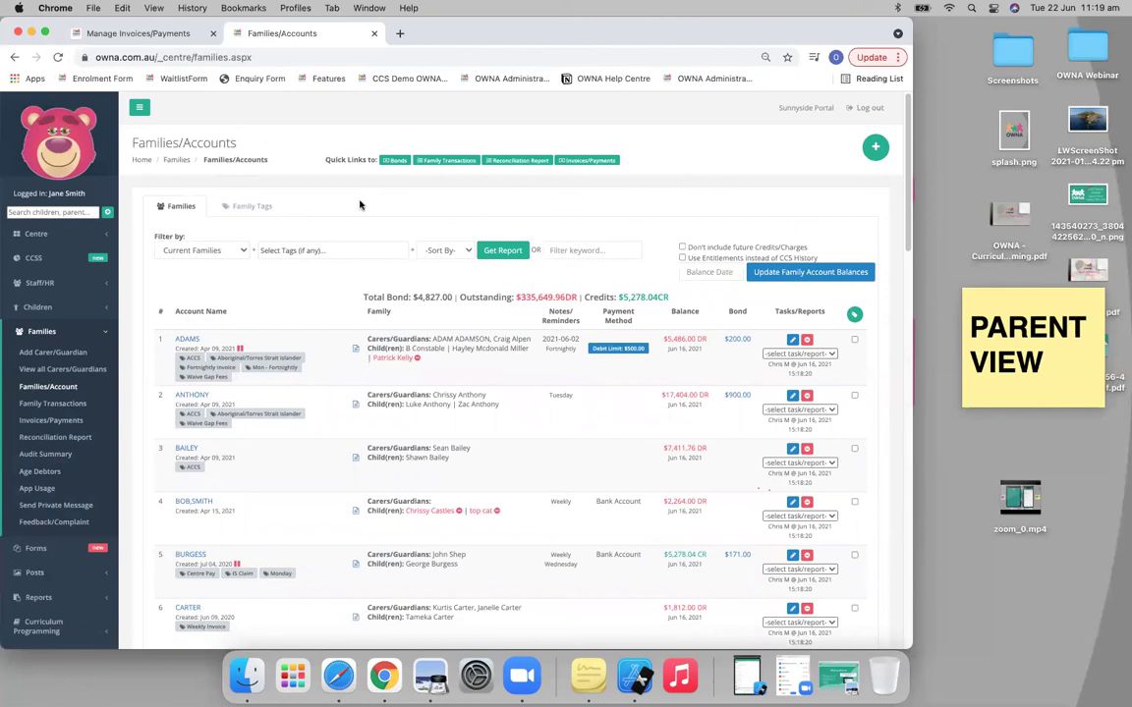
{"action": "left_click", "coordinate": [229, 206]}
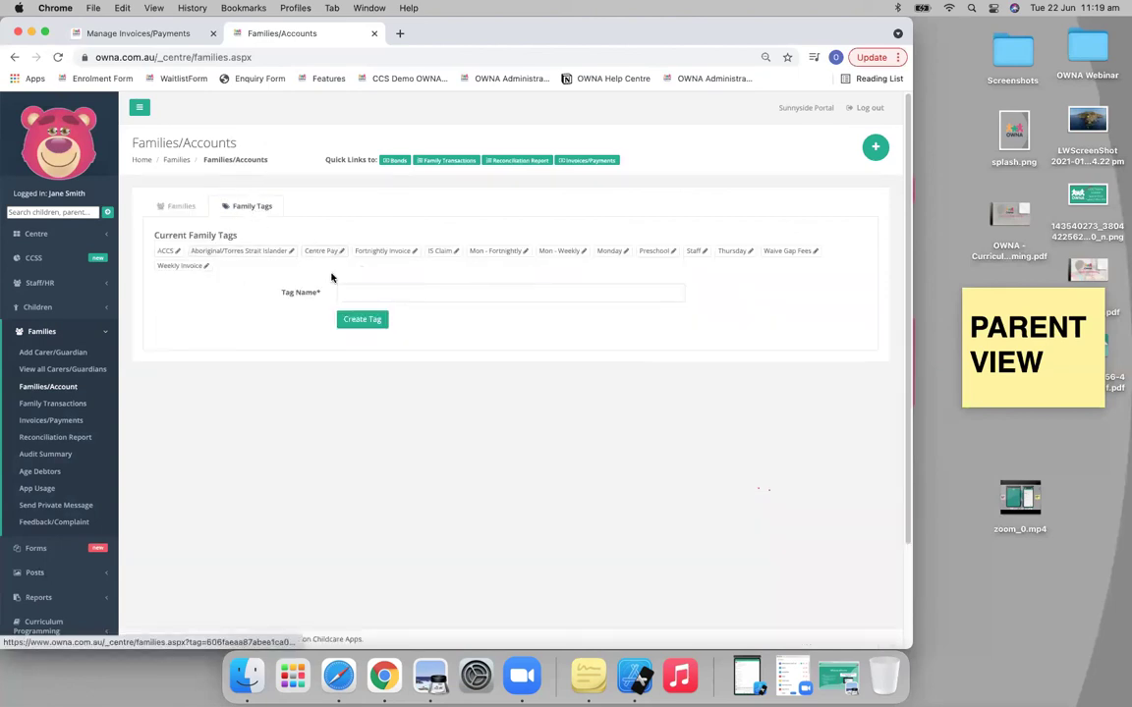
{"action": "left_click", "coordinate": [189, 207]}
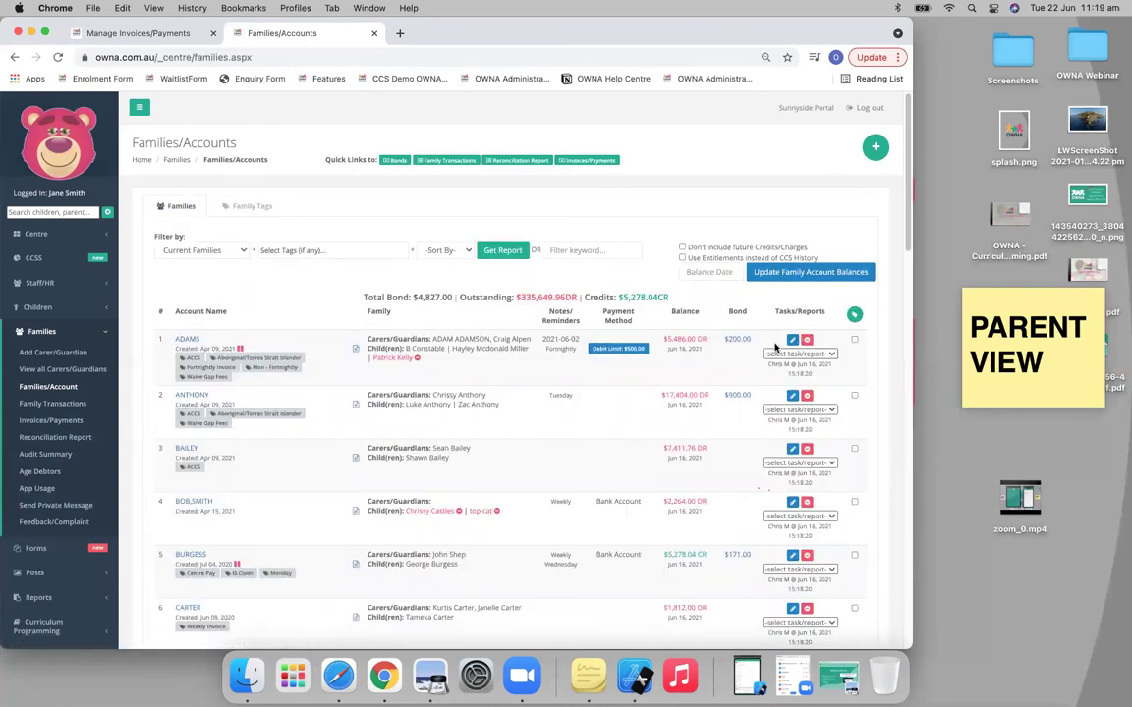
Step: Select the first, second, fourth and sixth families in the list and open the Tag Family with Tags form for them
{"action": "left_click", "coordinate": [854, 340]}
{"action": "left_click", "coordinate": [855, 395]}
{"action": "left_click", "coordinate": [854, 503]}
{"action": "left_click", "coordinate": [853, 317]}
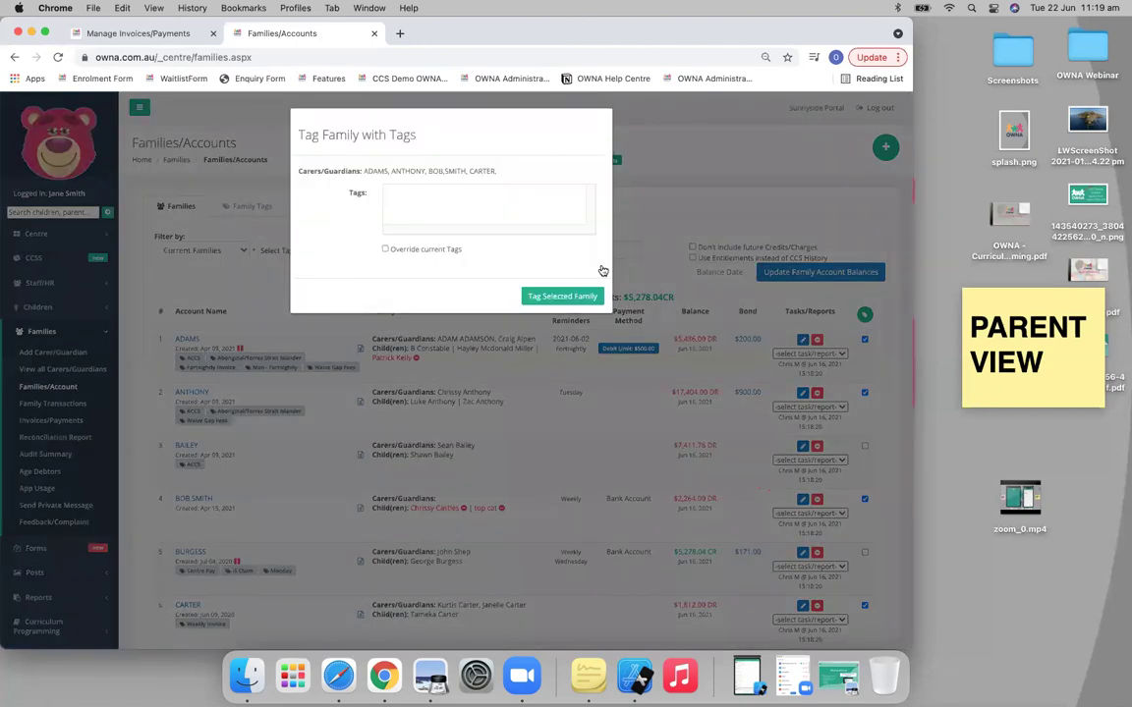
Step: Choose the Mon - Weekly tag for the selected families and enable Override current Tags
{"action": "left_click", "coordinate": [447, 194]}
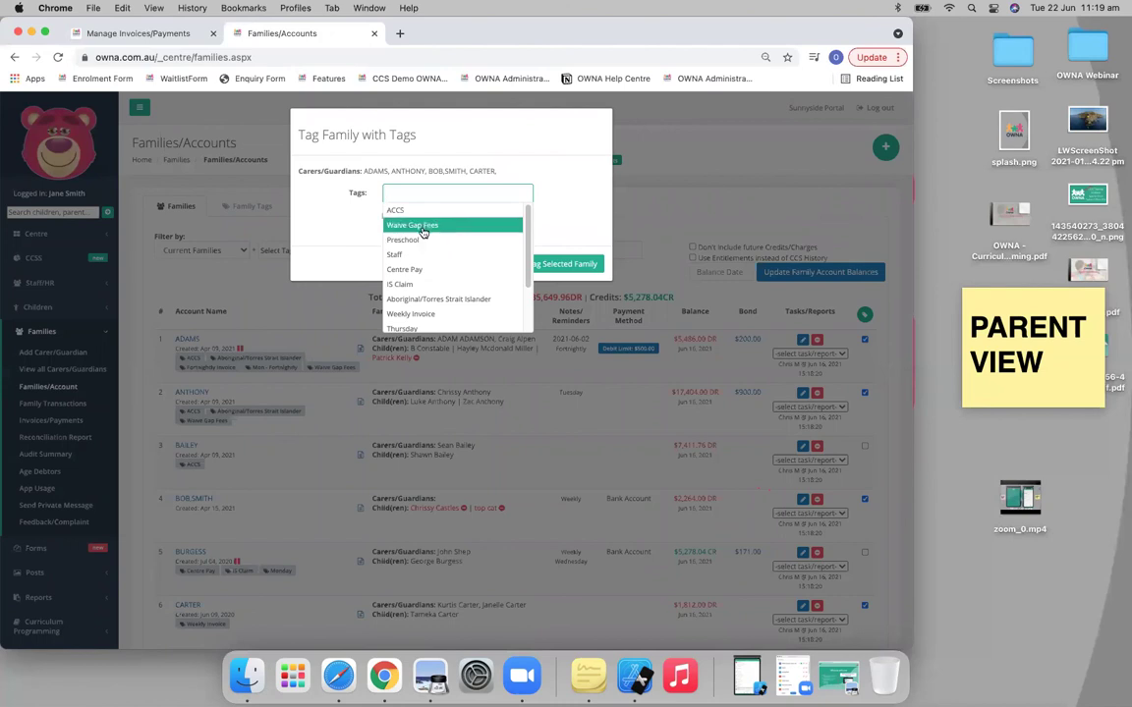
{"action": "scroll", "coordinate": [422, 283], "scroll_direction": "down", "scroll_amount": 3}
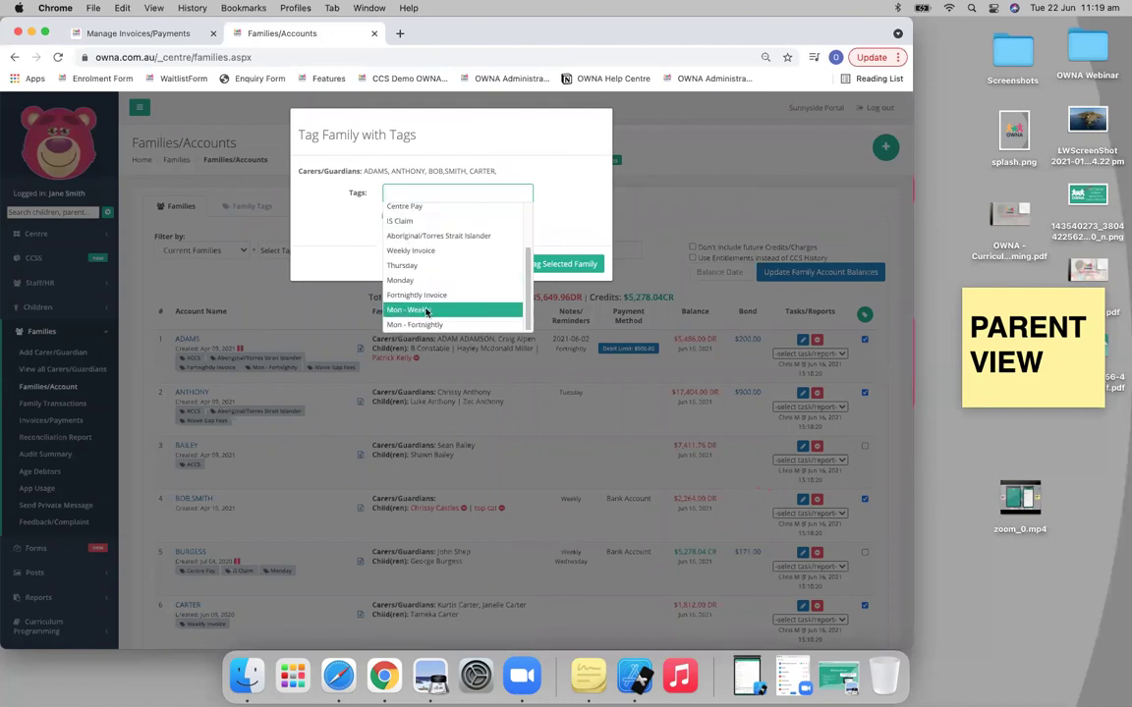
{"action": "left_click", "coordinate": [427, 310]}
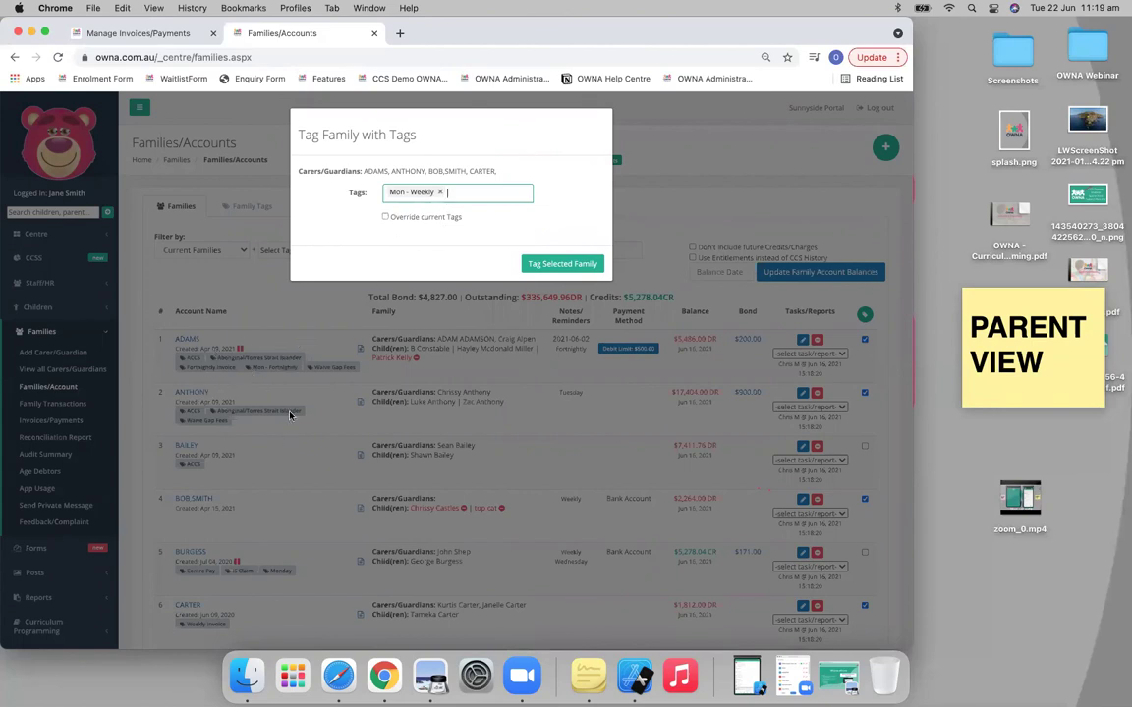
{"action": "left_click", "coordinate": [389, 228]}
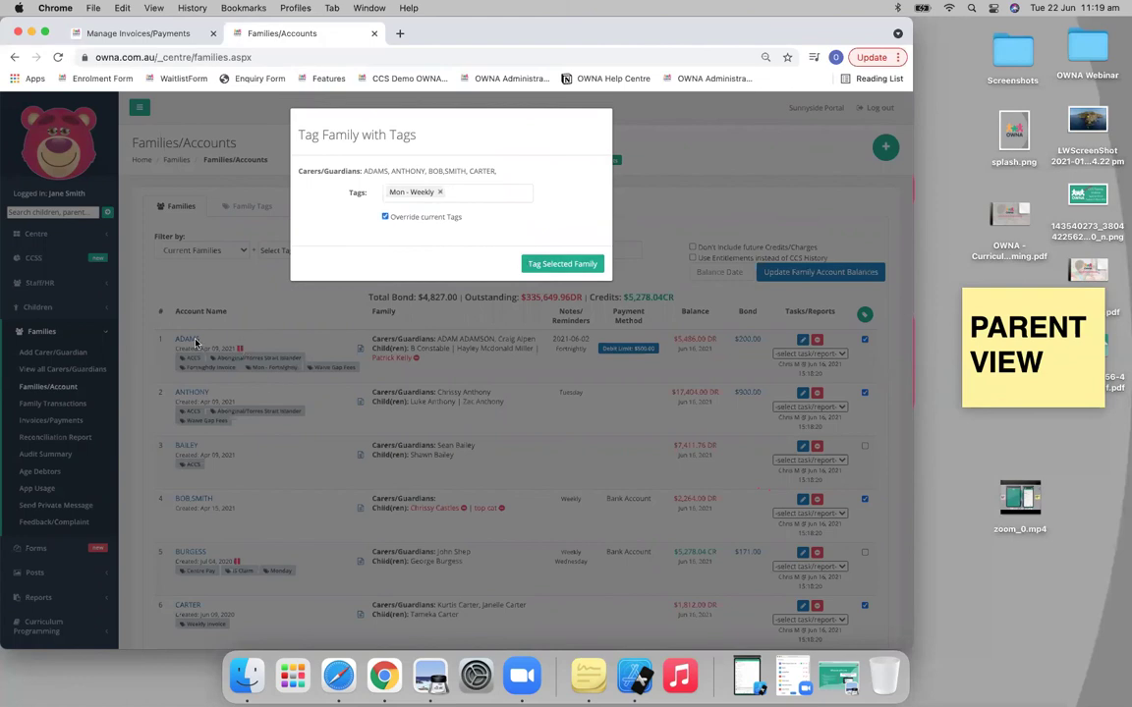
Step: Apply the Mon - Weekly tag to the selected families, and add the IS Claim tag to the first two families without overriding current tags
{"action": "left_click", "coordinate": [545, 266]}
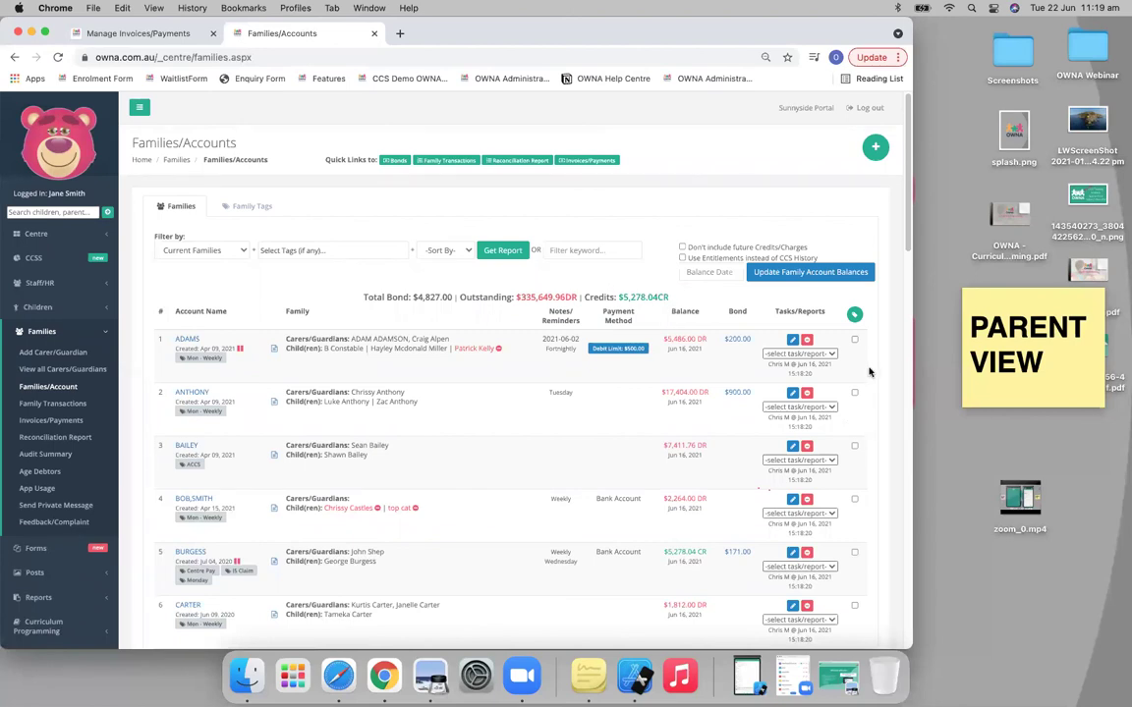
{"action": "left_click", "coordinate": [854, 341]}
{"action": "left_click", "coordinate": [854, 393]}
{"action": "left_click", "coordinate": [855, 313]}
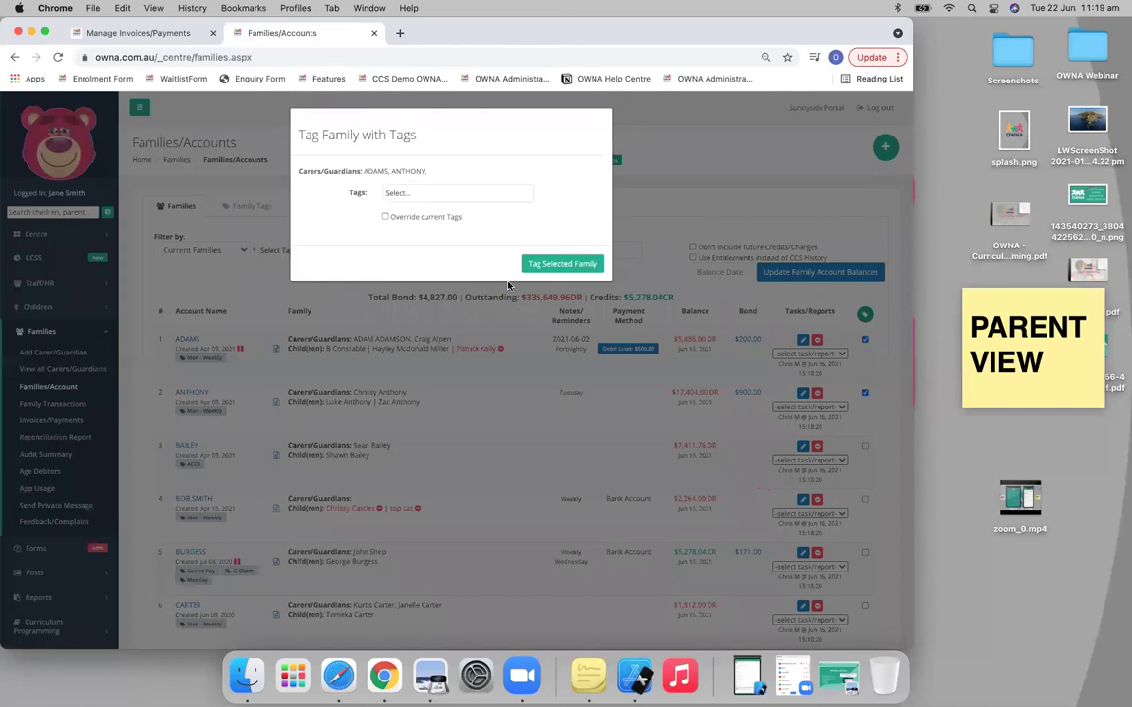
{"action": "left_click", "coordinate": [459, 196]}
{"action": "left_click", "coordinate": [423, 283]}
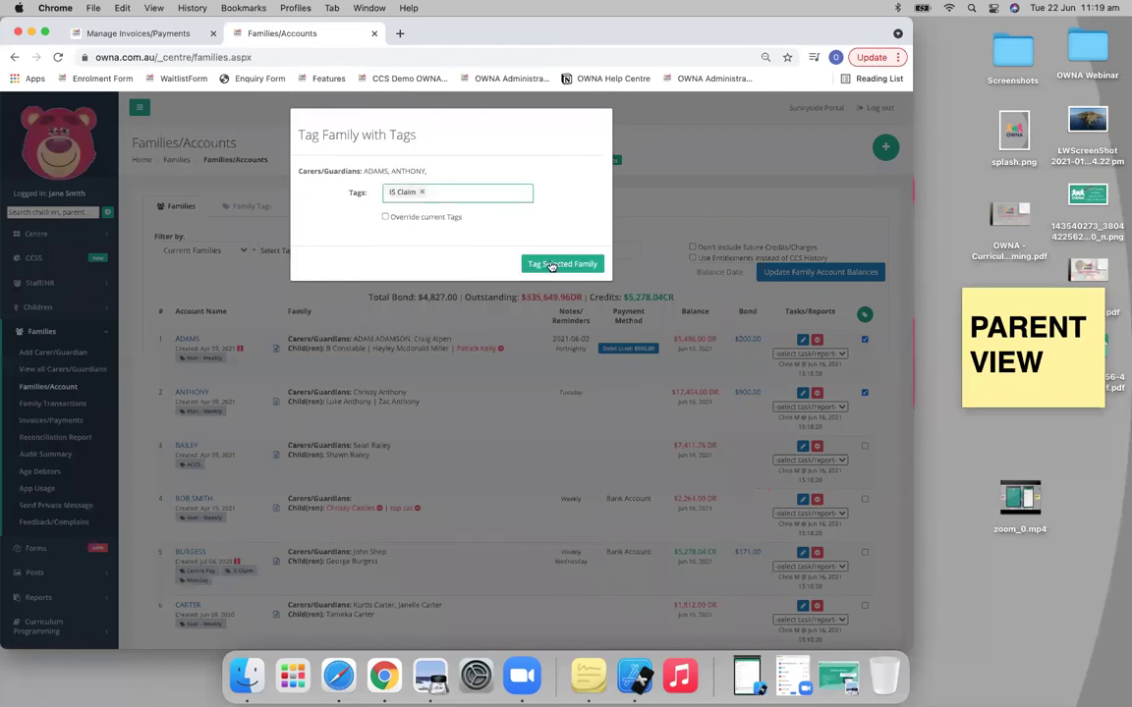
{"action": "left_click", "coordinate": [551, 264]}
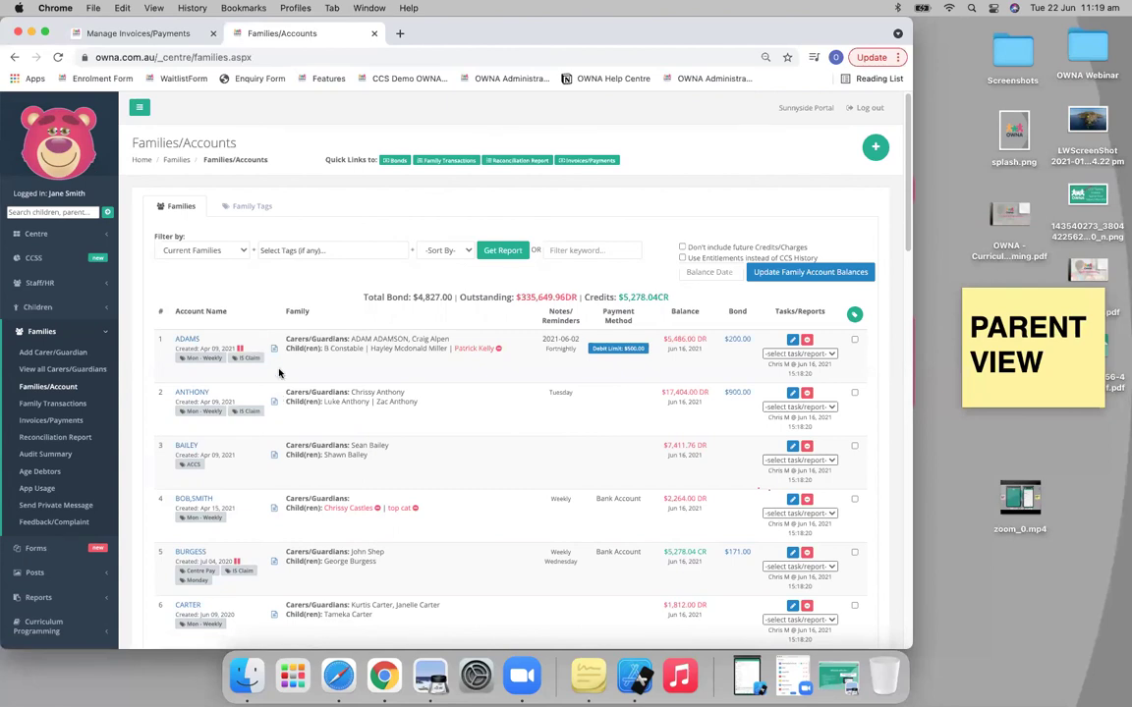
Step: Filter the current families by the IS Claim tag and get the report
{"action": "left_click", "coordinate": [313, 253]}
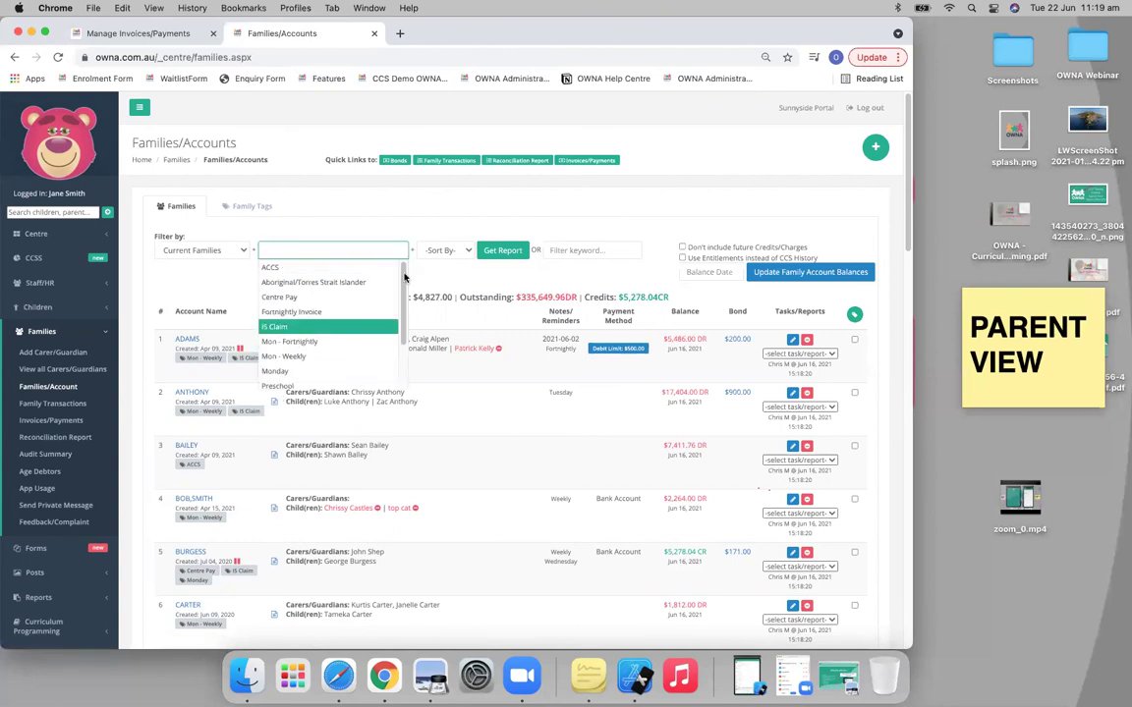
{"action": "left_click", "coordinate": [274, 321]}
{"action": "left_click", "coordinate": [482, 258]}
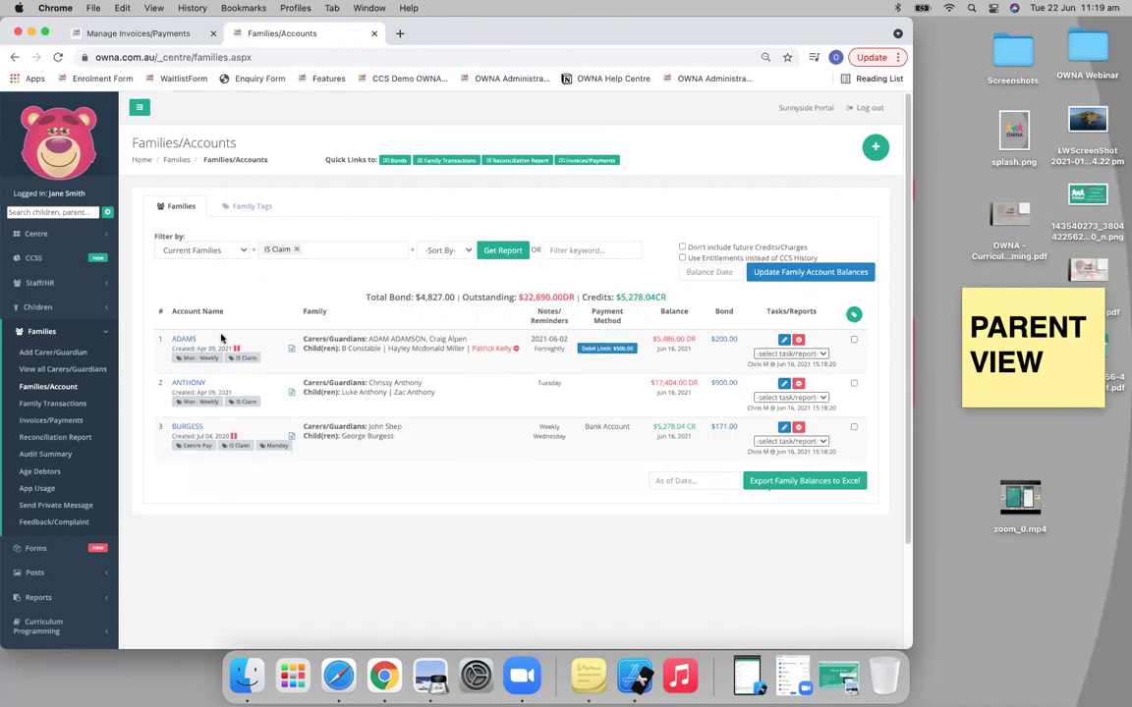